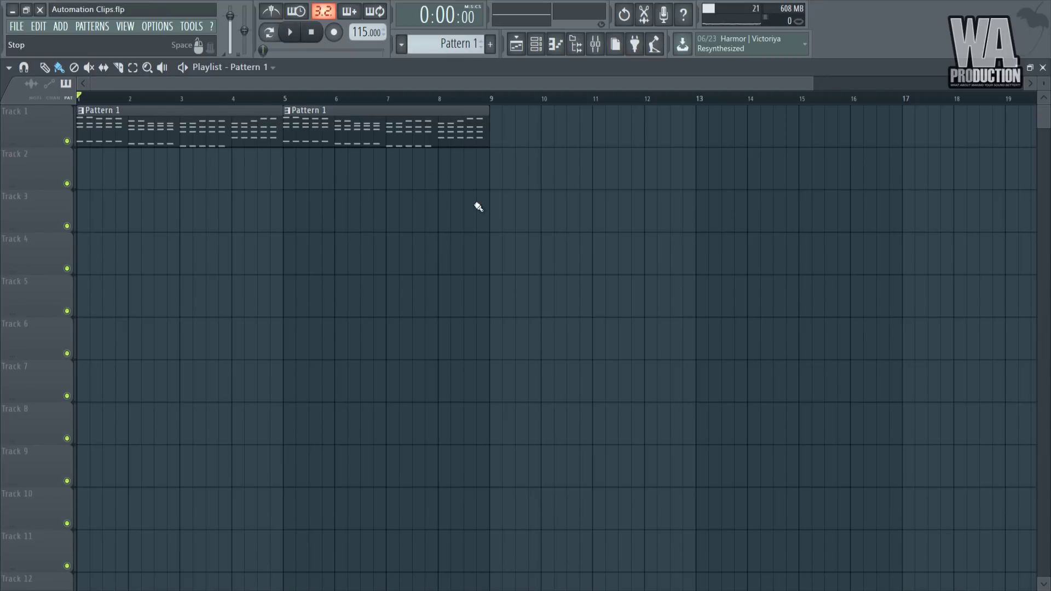
# Play the FL Keys piano pattern from the channel rack to audition it.
pyautogui.click(541, 52)
pyautogui.moveTo(337, 127); pyautogui.dragTo(734, 131)
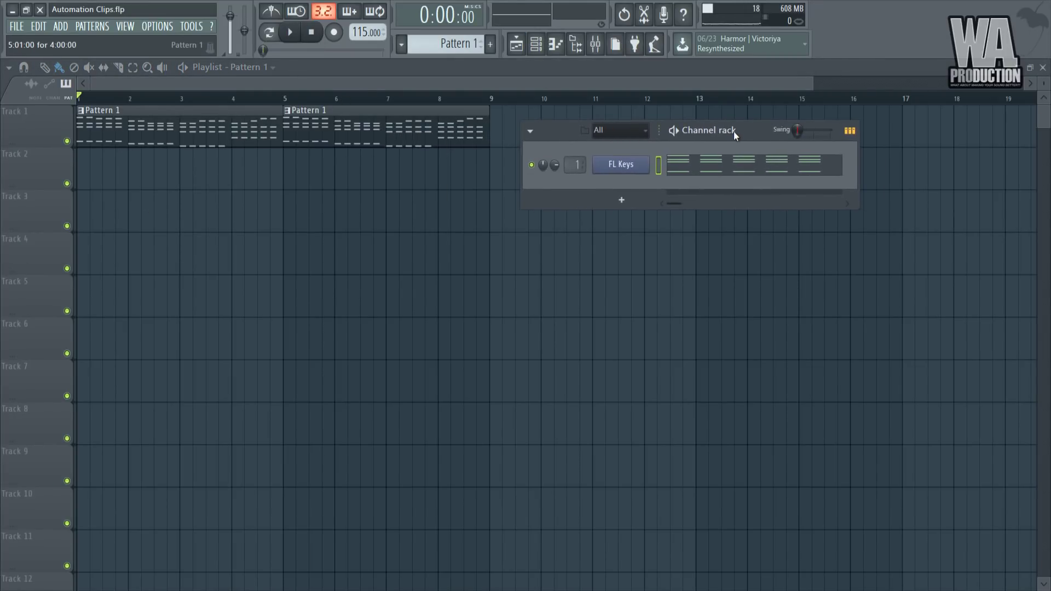
pyautogui.click(638, 165)
pyautogui.moveTo(218, 155); pyautogui.dragTo(311, 171)
pyautogui.click(480, 165)
pyautogui.press('space')
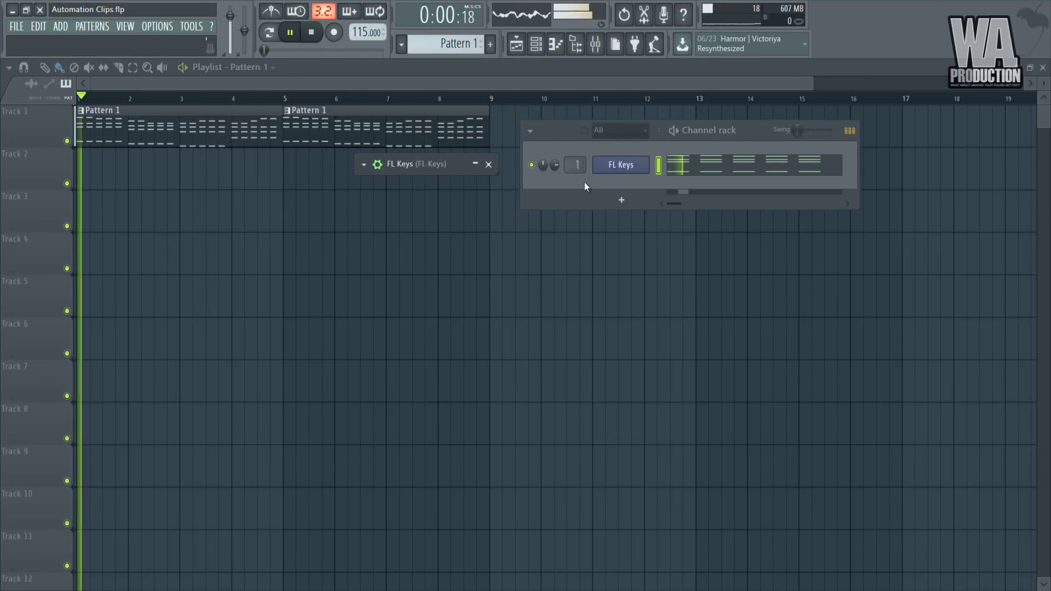
pyautogui.click(475, 165)
pyautogui.click(488, 164)
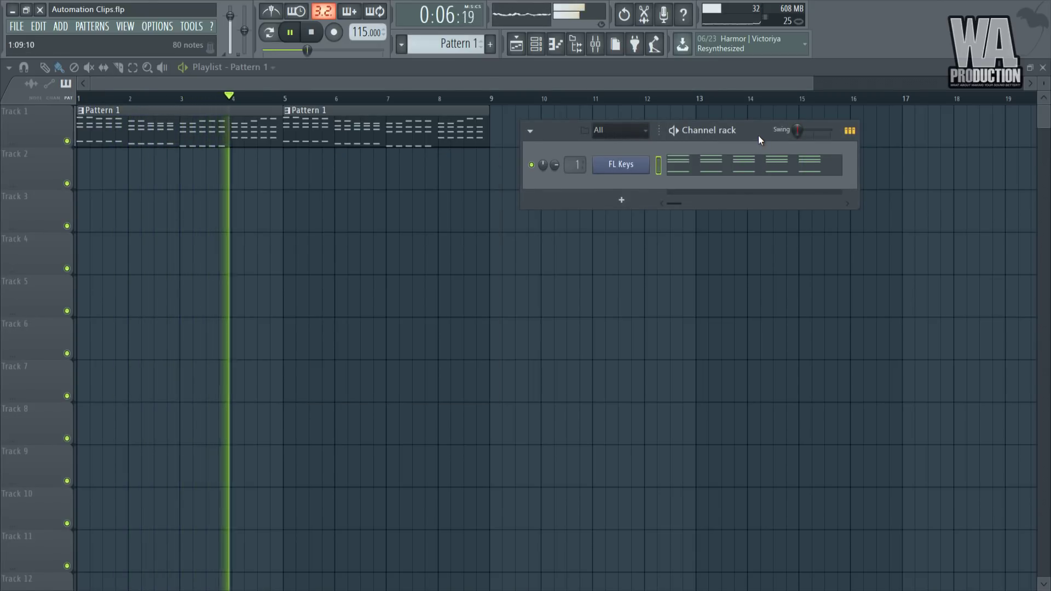
pyautogui.press('space')
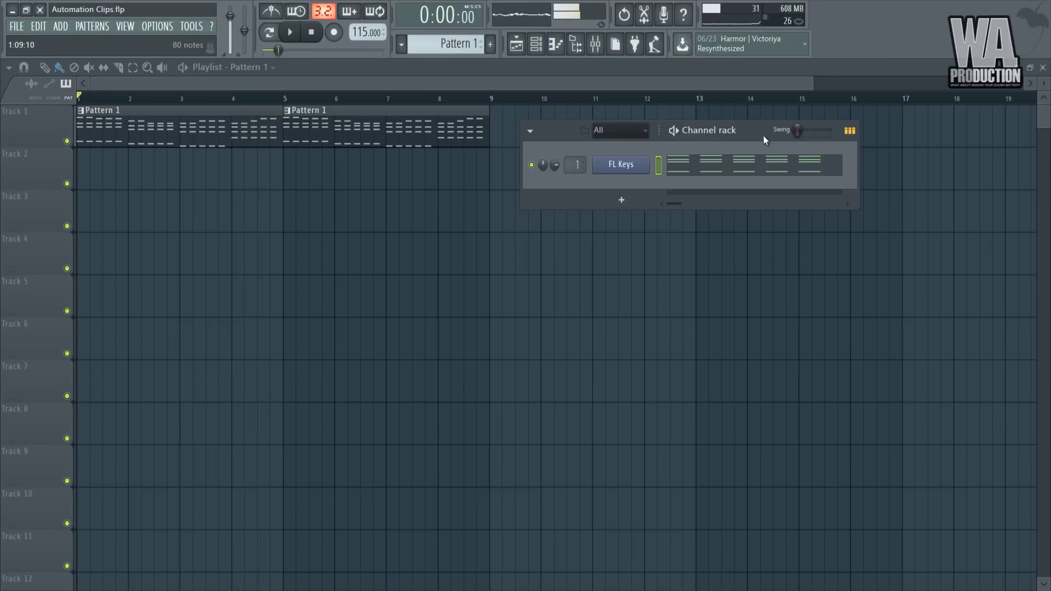
pyautogui.press('F6')
# Delete the second Pattern 1 clip and paint a fresh Pattern 1 copy at bars 5–9.
pyautogui.rightClick(424, 109)
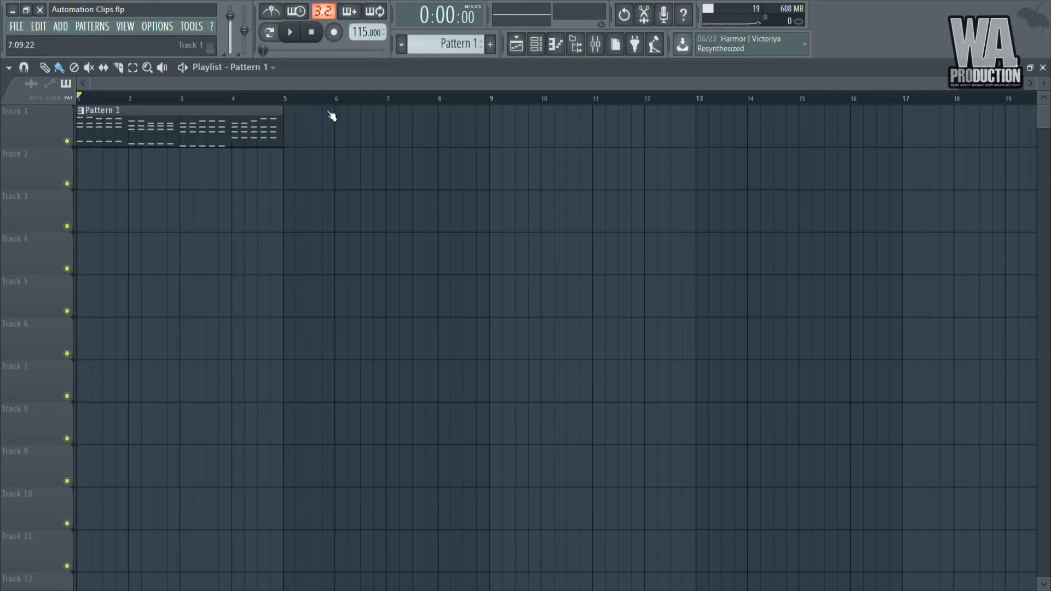
pyautogui.moveTo(294, 108); pyautogui.dragTo(62, 116)
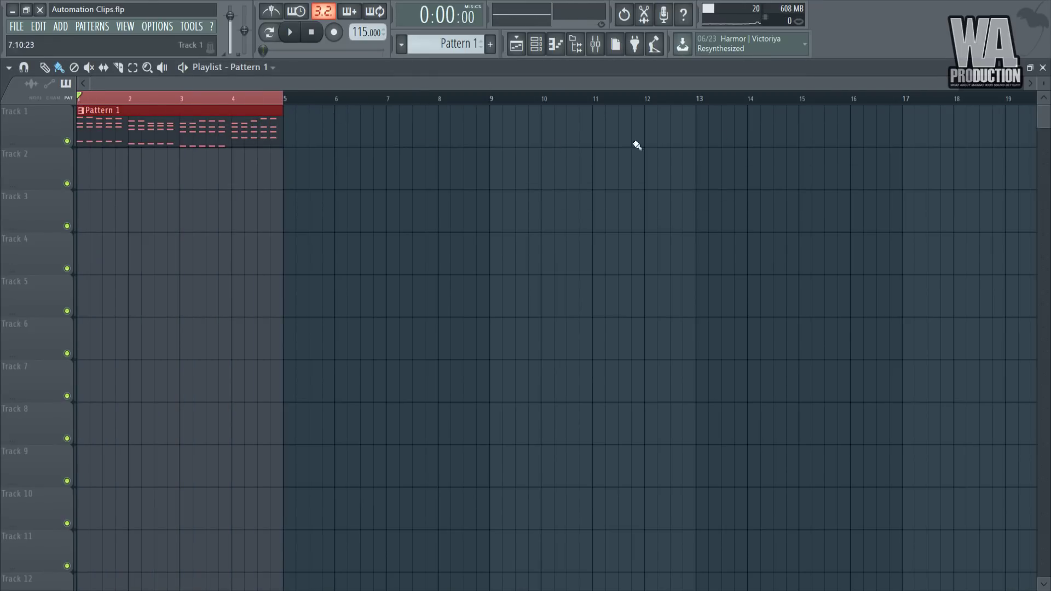
pyautogui.click(287, 124)
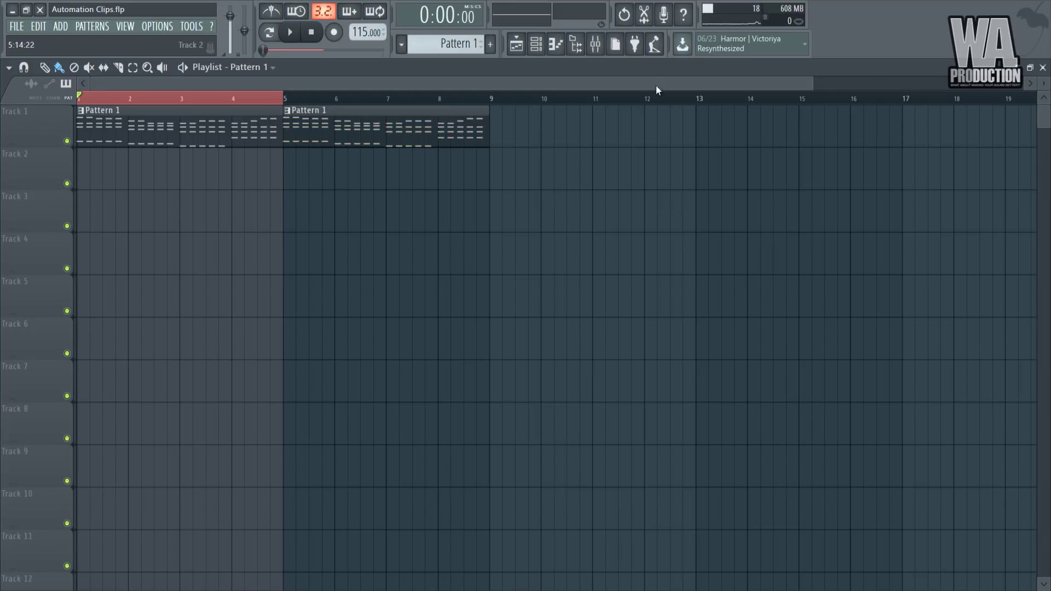
pyautogui.moveTo(800, 82); pyautogui.dragTo(608, 81)
# Open the mixer as a floating window positioned over the playlist.
pyautogui.click(595, 44)
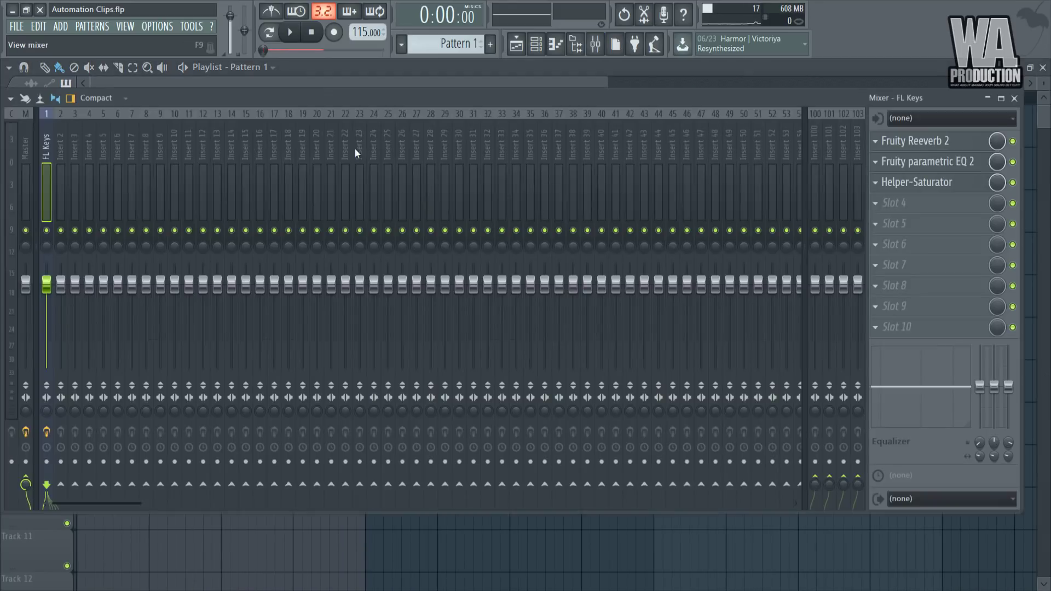
pyautogui.doubleClick(557, 94)
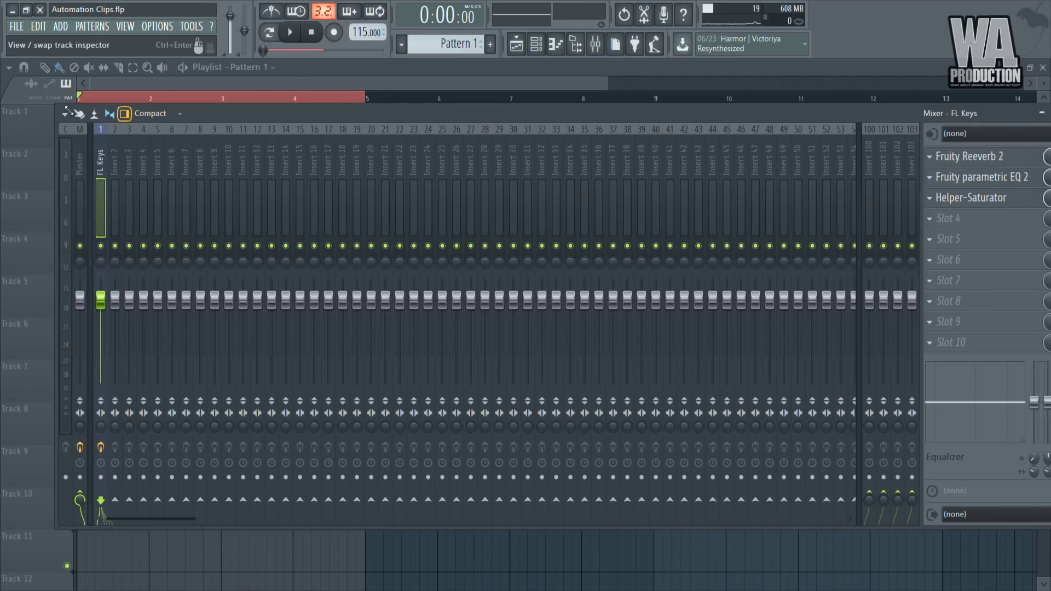
pyautogui.moveTo(68, 107); pyautogui.dragTo(217, 140)
pyautogui.moveTo(292, 132); pyautogui.dragTo(155, 120)
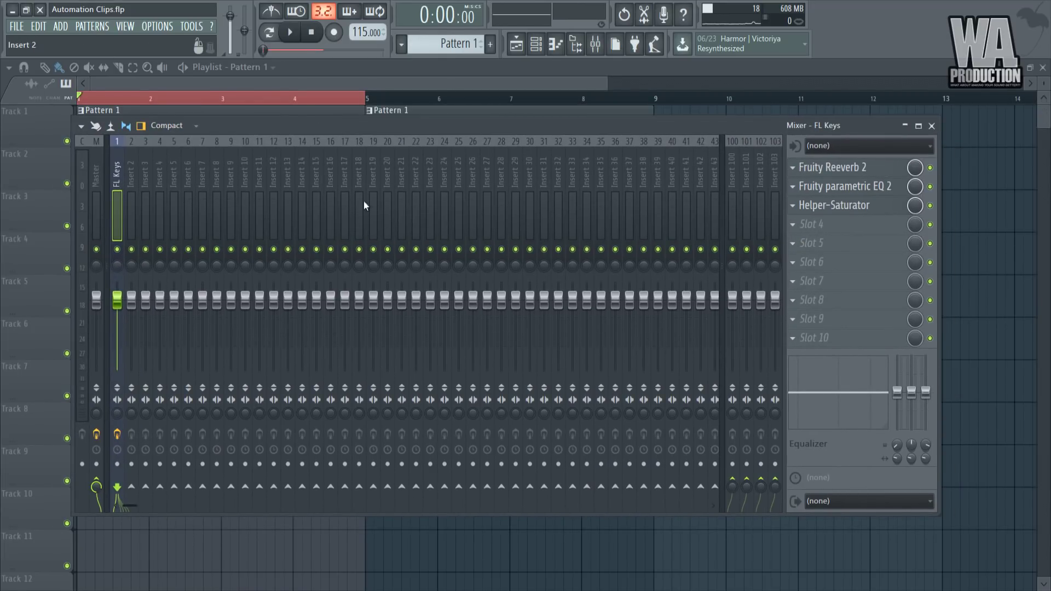
# Open the Reeverb 2, parametric EQ 2 and Helper-Saturator effects on the FL Keys insert.
pyautogui.click(838, 169)
pyautogui.click(839, 190)
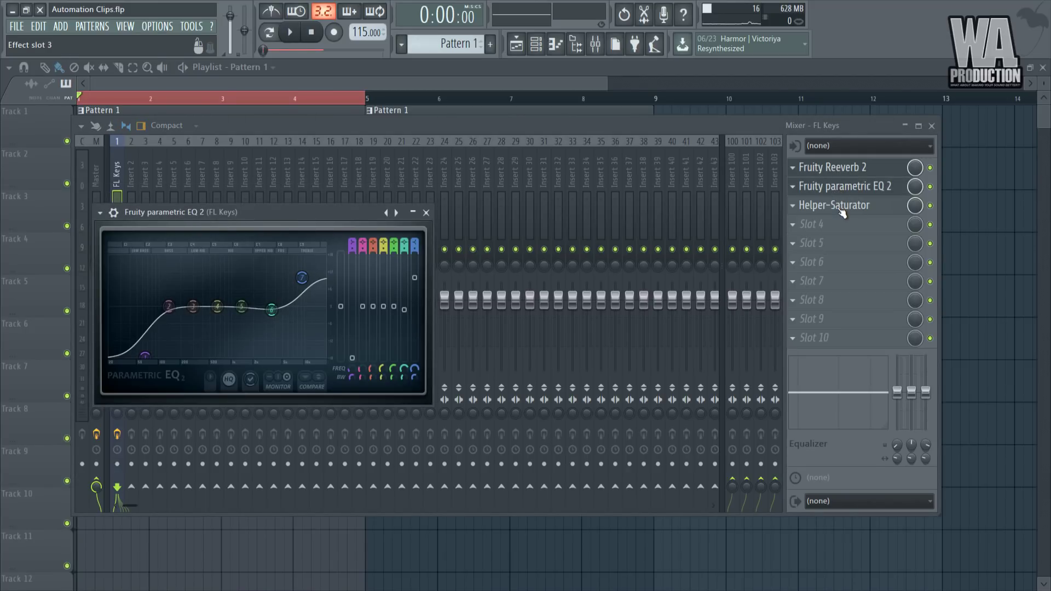
pyautogui.click(841, 210)
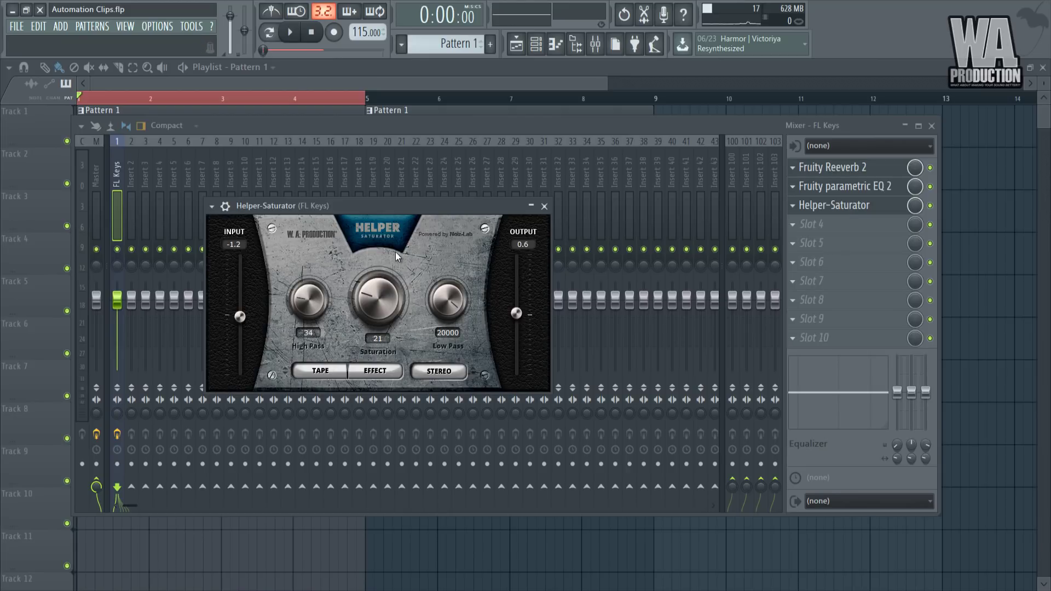
pyautogui.moveTo(414, 206); pyautogui.dragTo(485, 188)
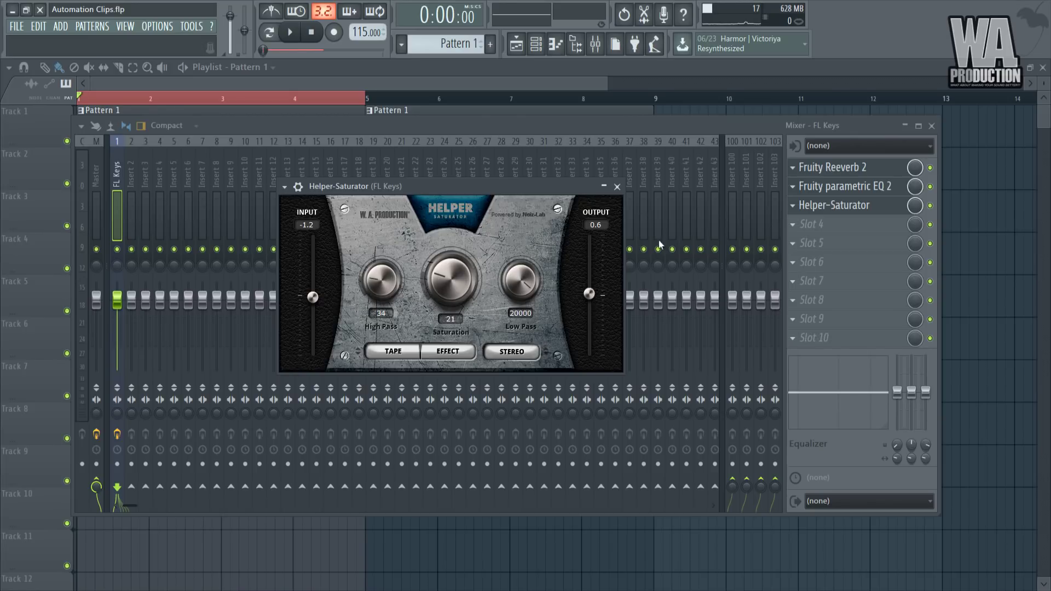
pyautogui.click(931, 206)
pyautogui.click(891, 210)
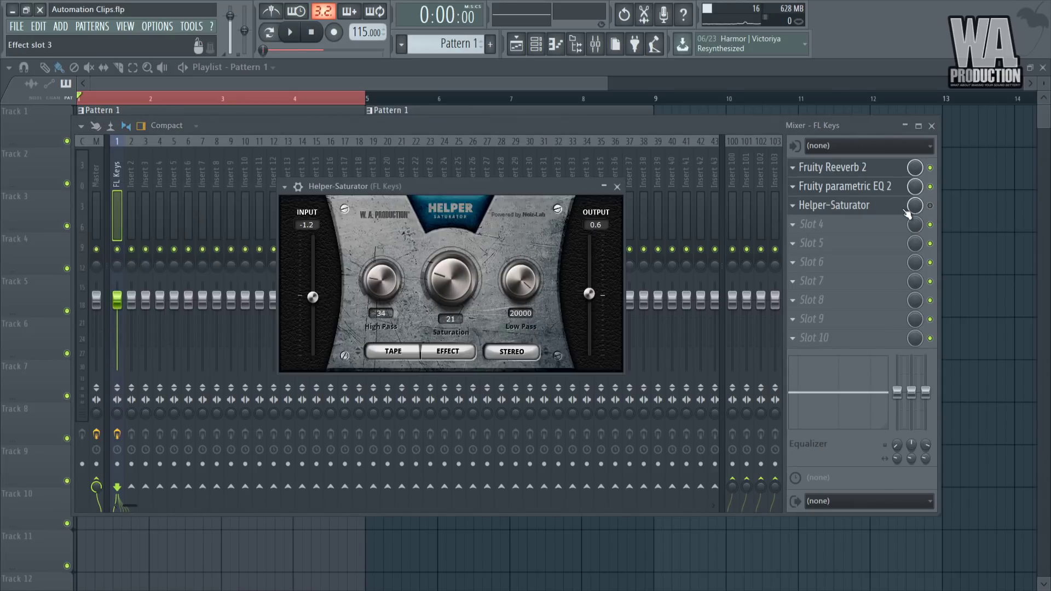
pyautogui.click(882, 206)
pyautogui.click(882, 167)
pyautogui.click(882, 207)
pyautogui.moveTo(496, 188); pyautogui.dragTo(579, 191)
# Bypass and re-enable Helper-Saturator during playback, then list plugins for effect slot 4.
pyautogui.press('space')
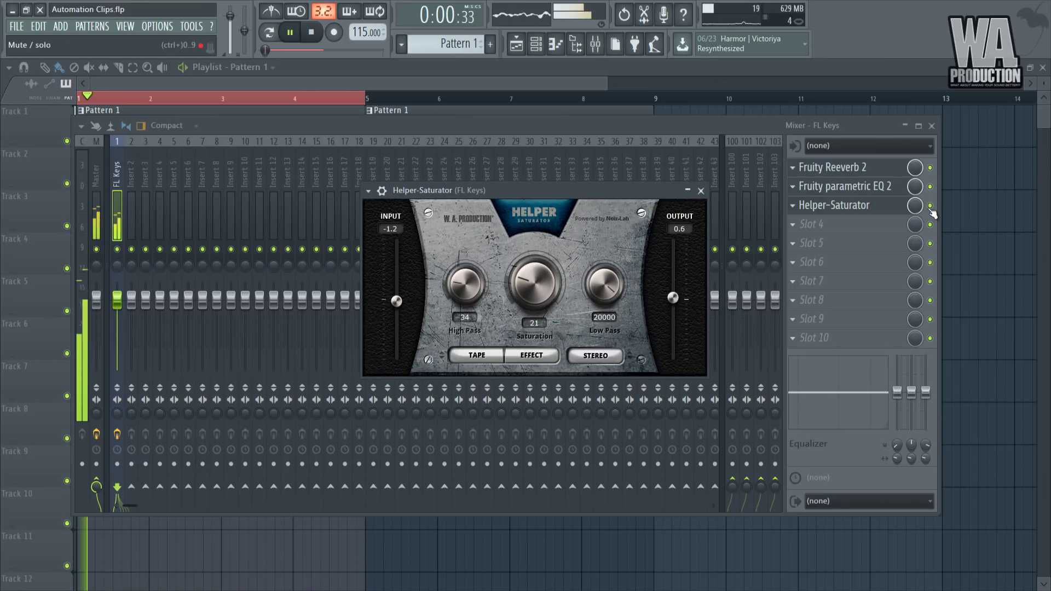
pyautogui.press('Escape')
pyautogui.click(930, 206)
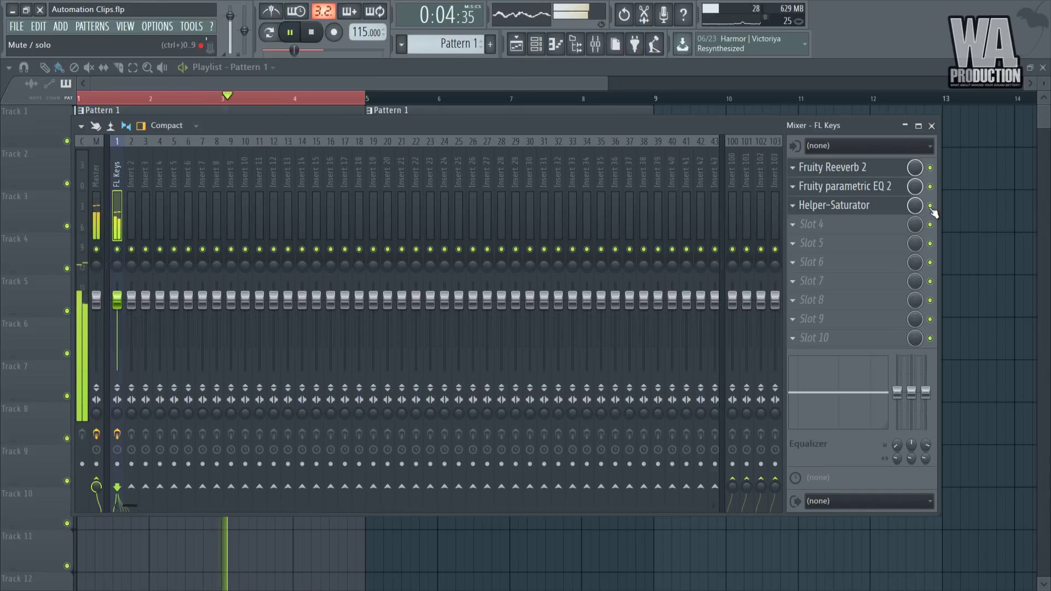
pyautogui.click(931, 206)
pyautogui.press('space')
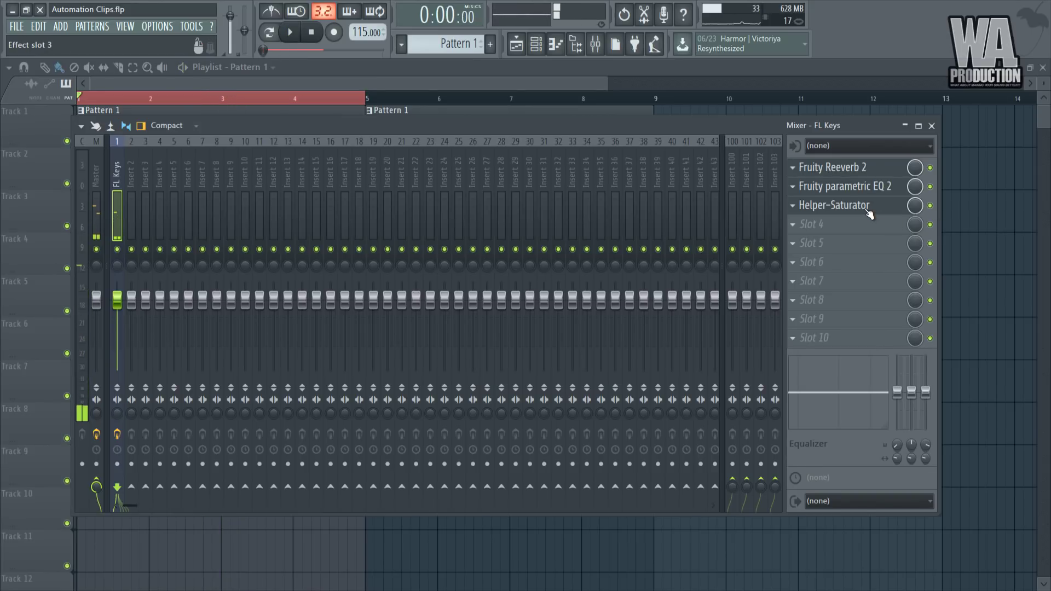
pyautogui.click(793, 225)
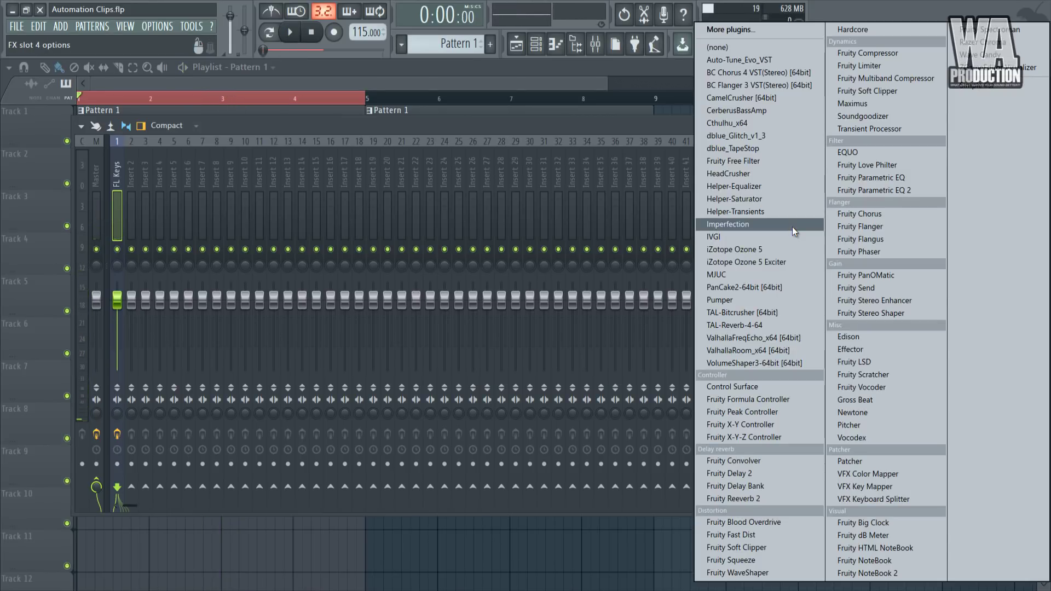
# Load Fruity Free Filter into the FL Keys insert's fourth effect slot and open it.
pyautogui.click(753, 164)
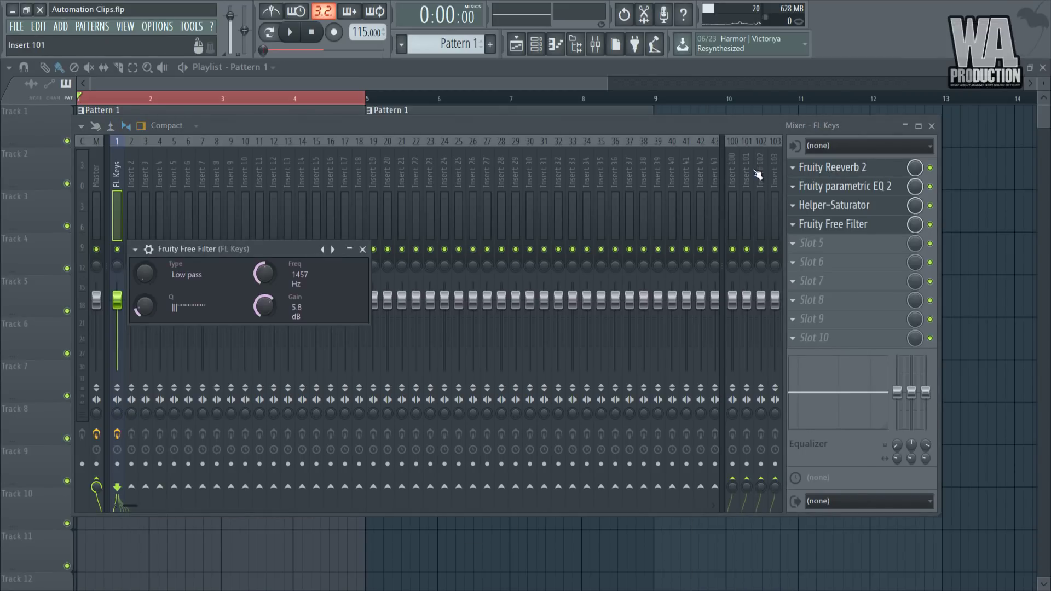
pyautogui.click(821, 229)
pyautogui.click(824, 228)
pyautogui.click(824, 228)
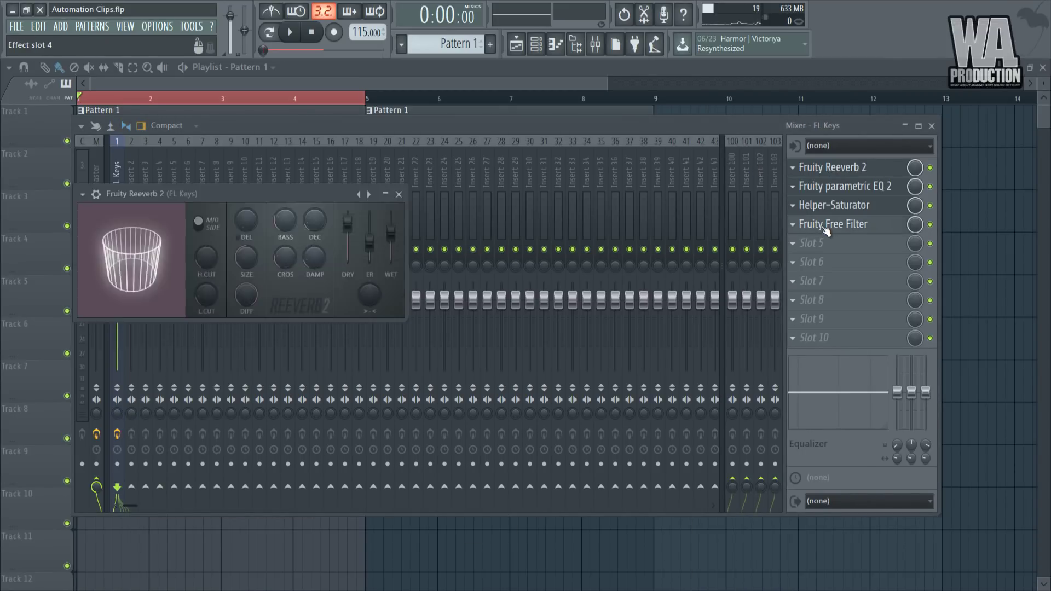
pyautogui.click(817, 229)
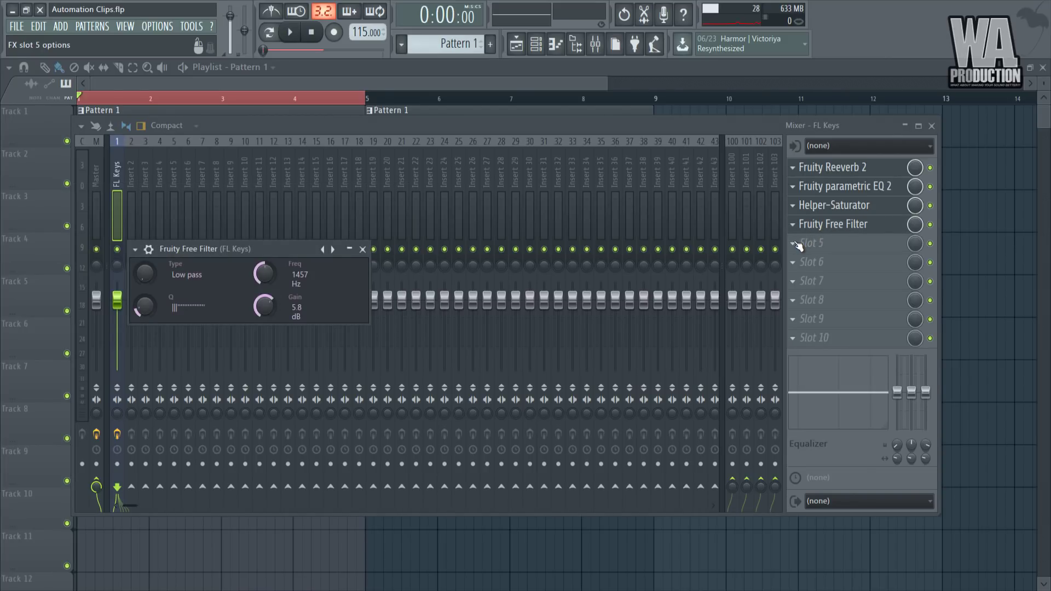
# Browse the fifth slot's effect list, try TAL-BassLine, then choose Fruity Free Filter.
pyautogui.click(793, 241)
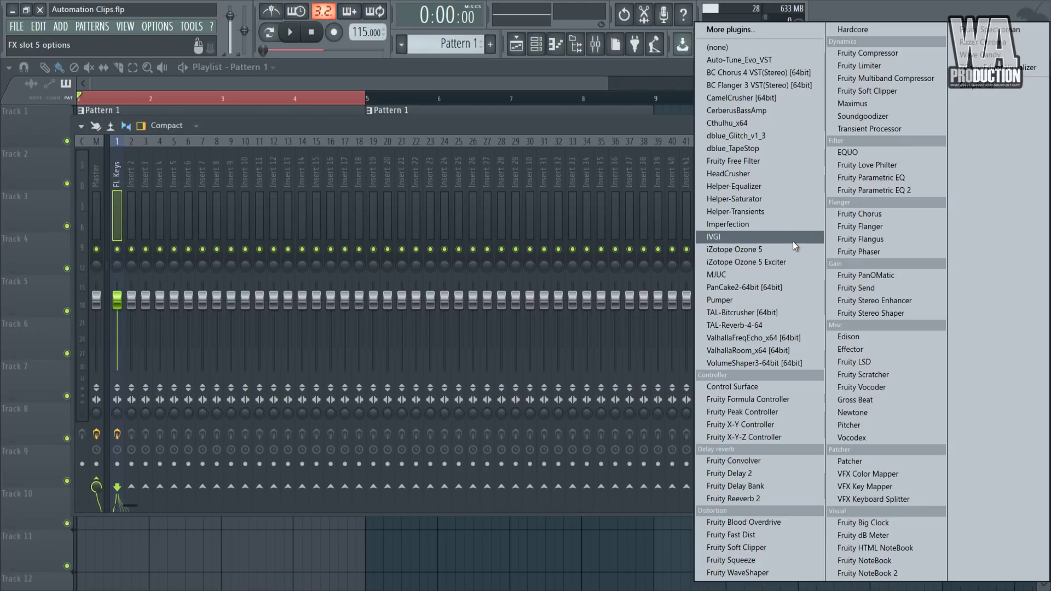
pyautogui.click(741, 31)
pyautogui.scroll(-15, 459, 192)
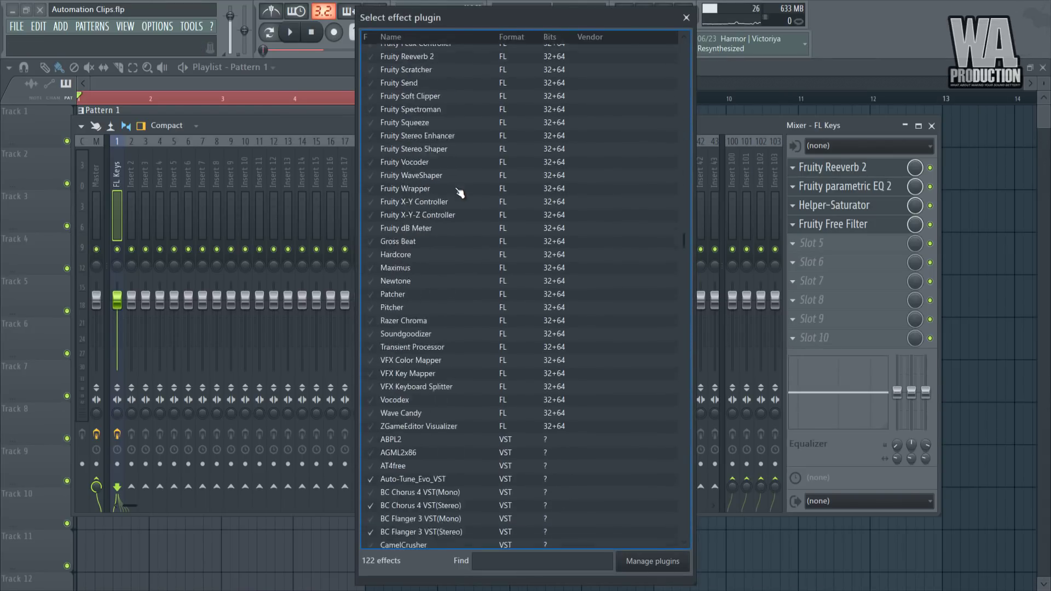
pyautogui.scroll(-12, 459, 192)
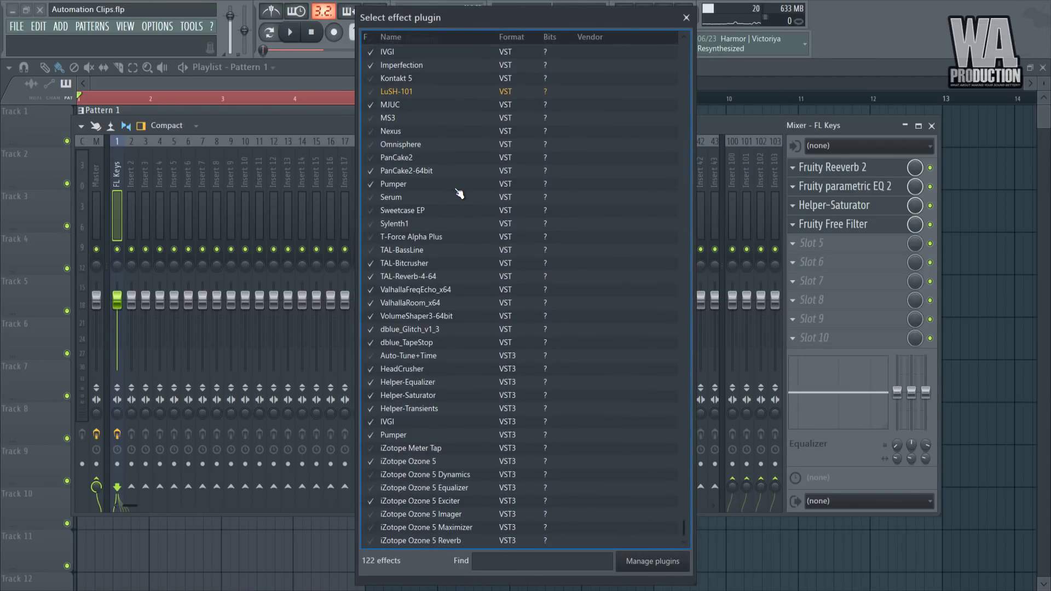
pyautogui.click(378, 252)
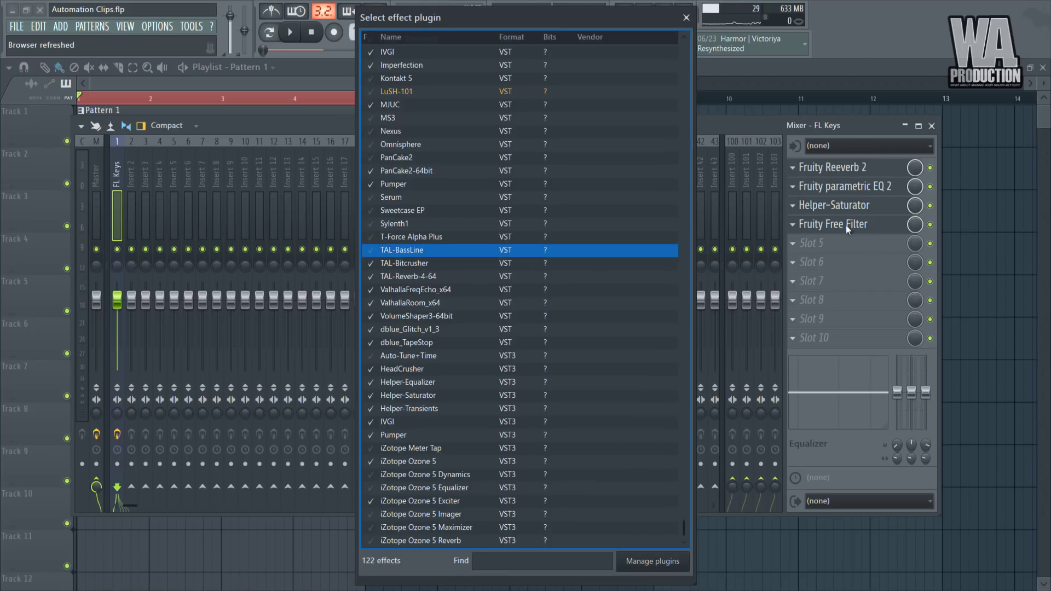
pyautogui.click(686, 17)
pyautogui.click(792, 239)
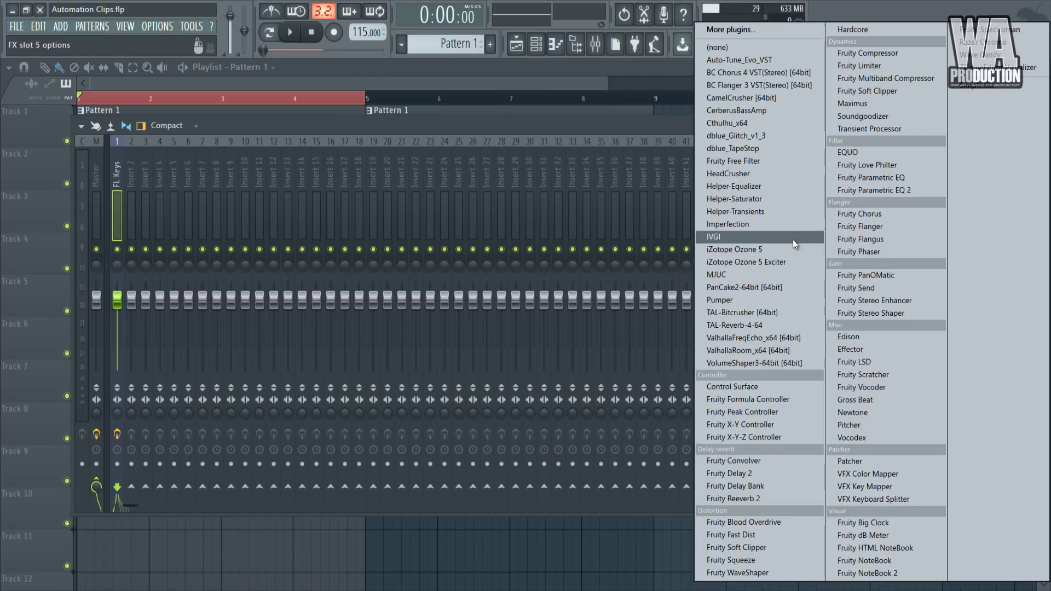
pyautogui.click(732, 161)
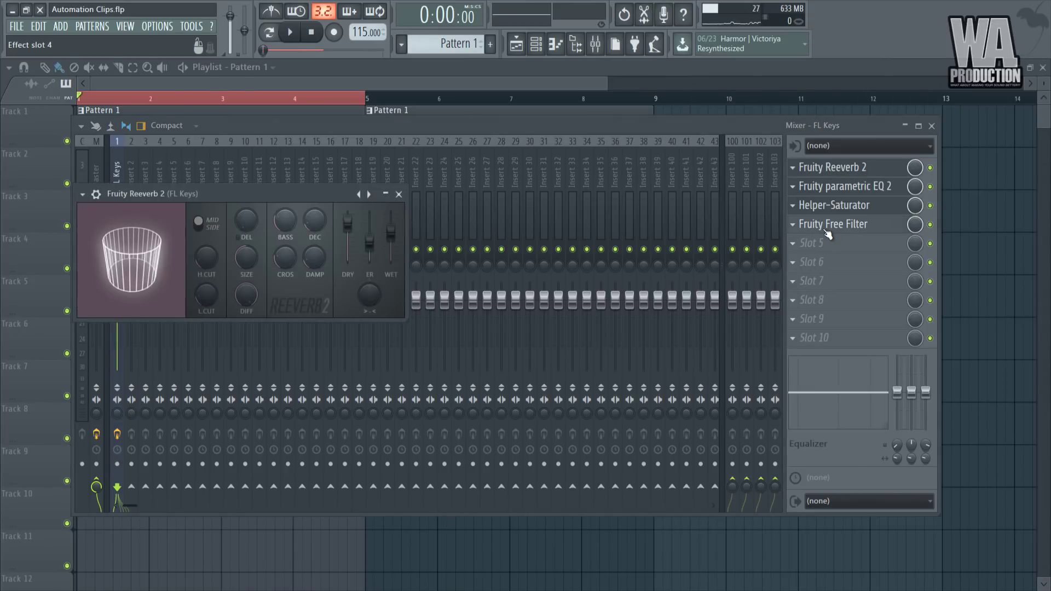
# Hide the mixer, close Helper-Saturator and move the Reeverb 2 window aside.
pyautogui.press('F9')
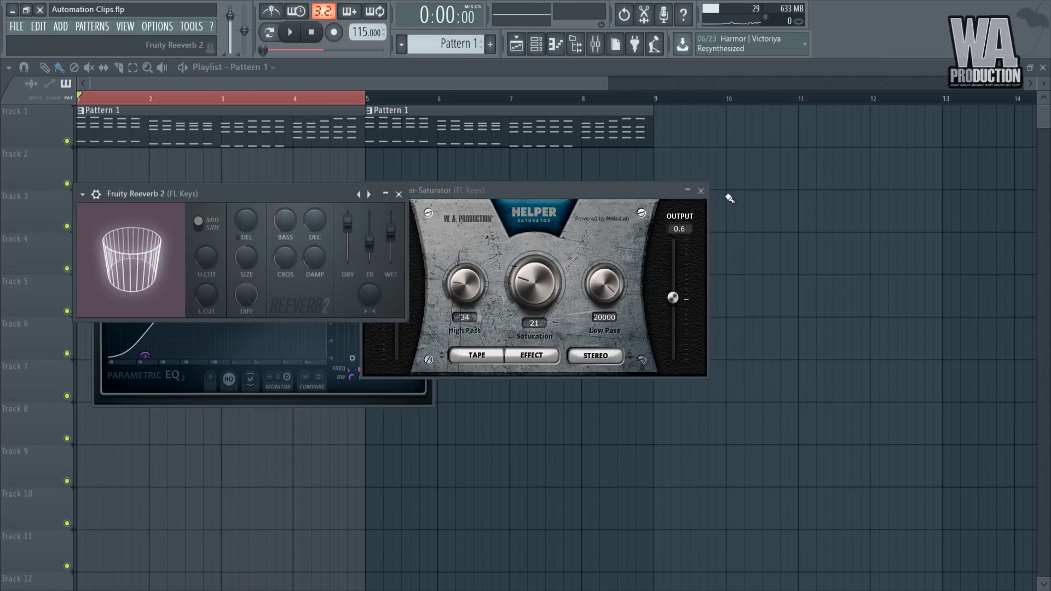
pyautogui.click(701, 190)
pyautogui.moveTo(347, 187); pyautogui.dragTo(412, 195)
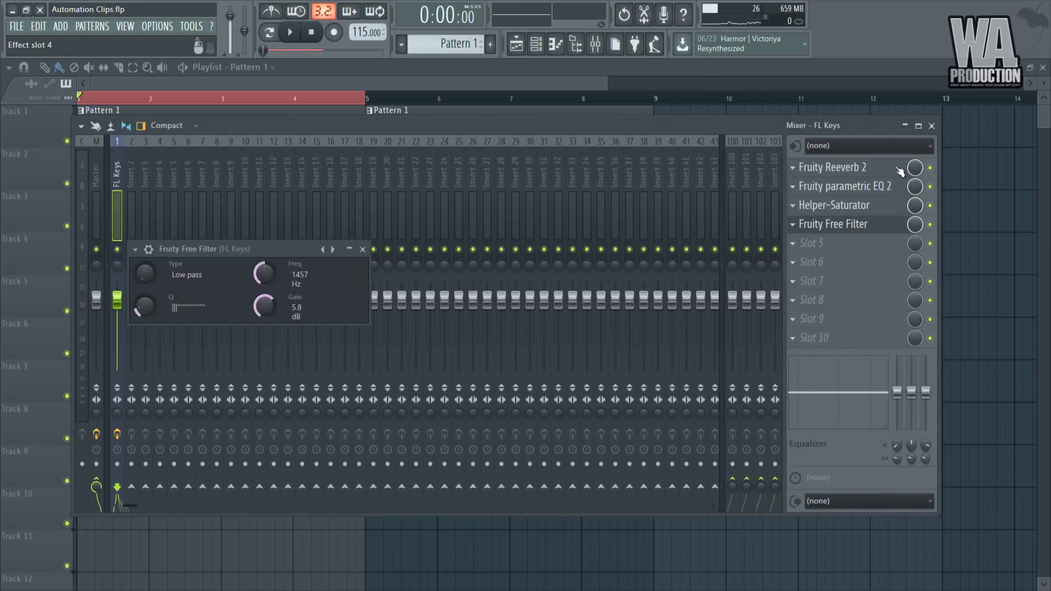
# Sweep the Free Filter Freq knob down and up while the song plays, ending near 493 Hz.
pyautogui.click(932, 126)
pyautogui.moveTo(277, 250); pyautogui.dragTo(601, 209)
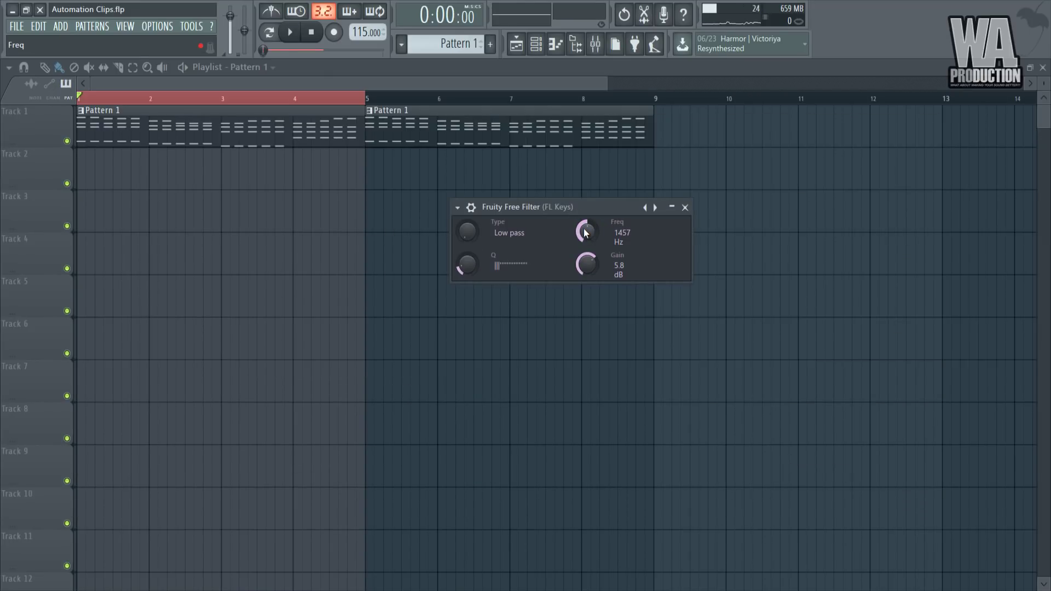
pyautogui.press('space')
pyautogui.moveTo(585, 232)
pyautogui.mouseDown()
pyautogui.moveTo(597, 182)
pyautogui.moveTo(574, 350)
pyautogui.moveTo(589, 226)
pyautogui.moveTo(579, 324)
pyautogui.moveTo(589, 238)
pyautogui.mouseUp()
pyautogui.press('space')
pyautogui.press('space')
pyautogui.moveTo(577, 325); pyautogui.dragTo(589, 280)
pyautogui.press('space')
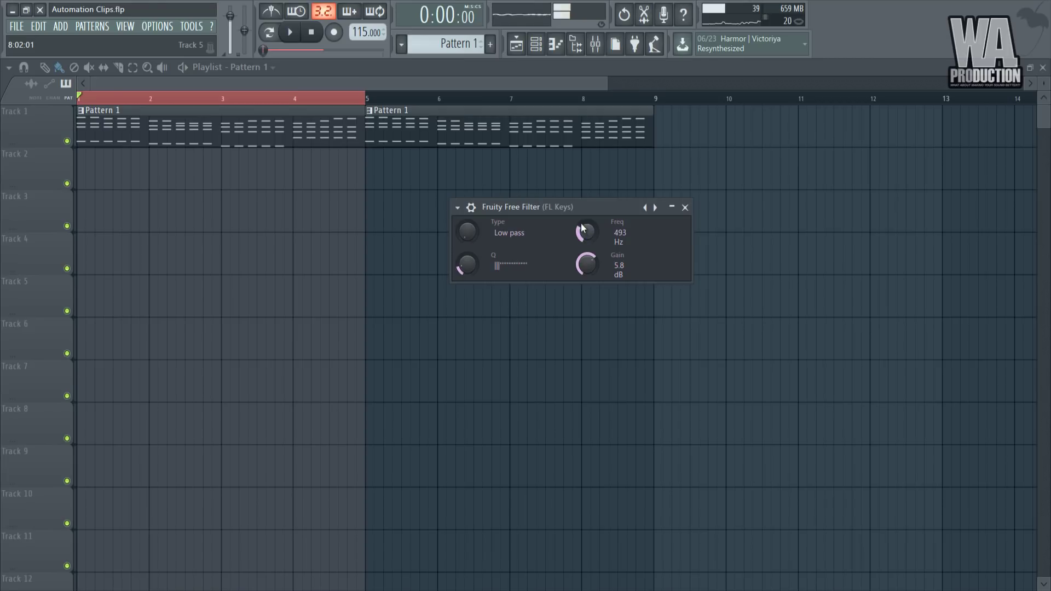
pyautogui.moveTo(581, 213); pyautogui.dragTo(531, 193)
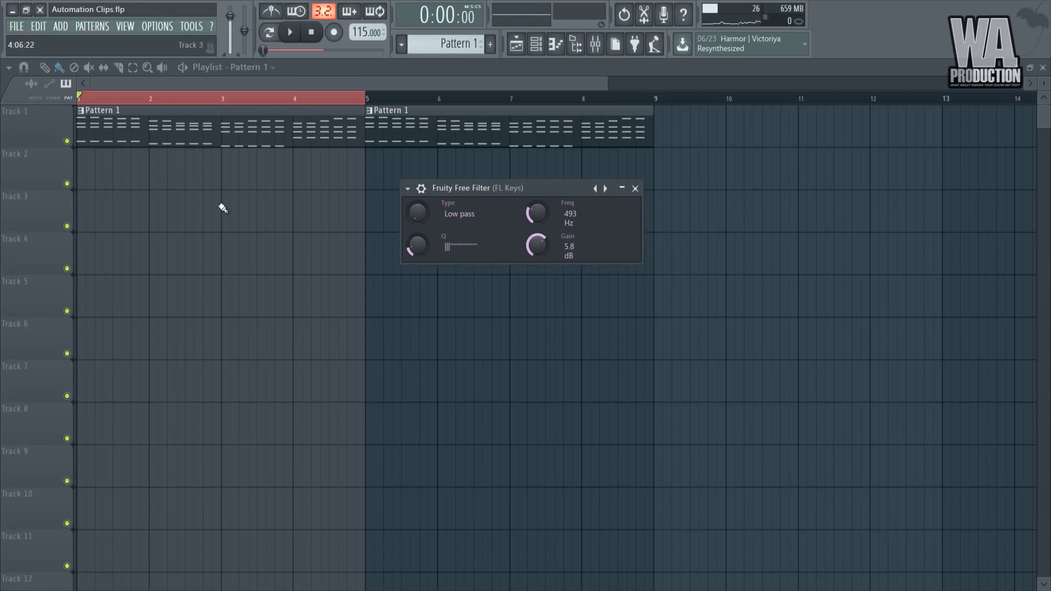
pyautogui.rightClick(532, 215)
# Reset the Freq knob and create a 'Free Filter - FL Keys - Freq' automation clip.
pyautogui.click(547, 216)
pyautogui.rightClick(539, 215)
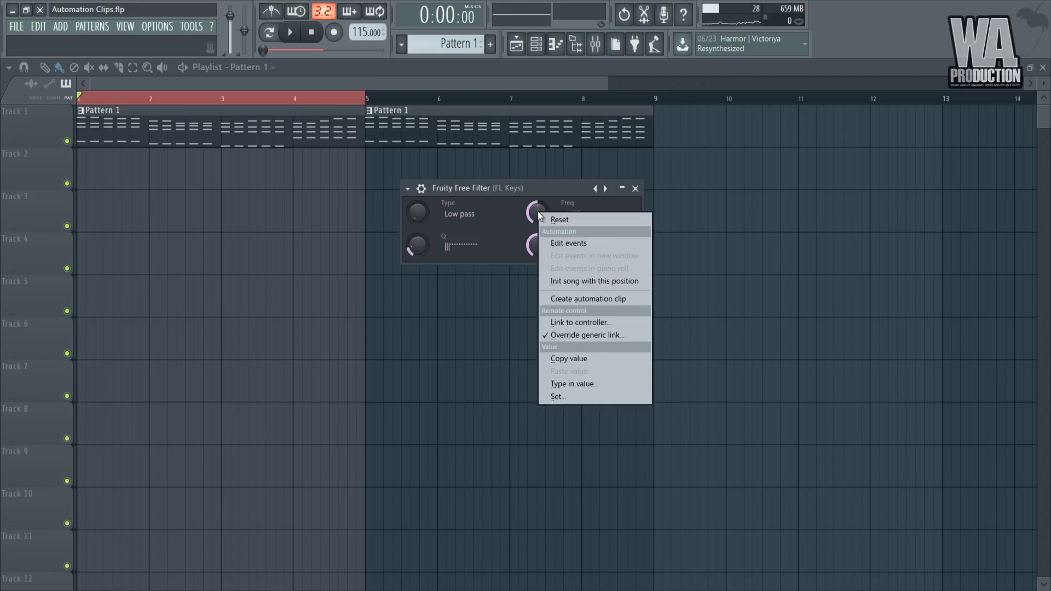
pyautogui.click(574, 300)
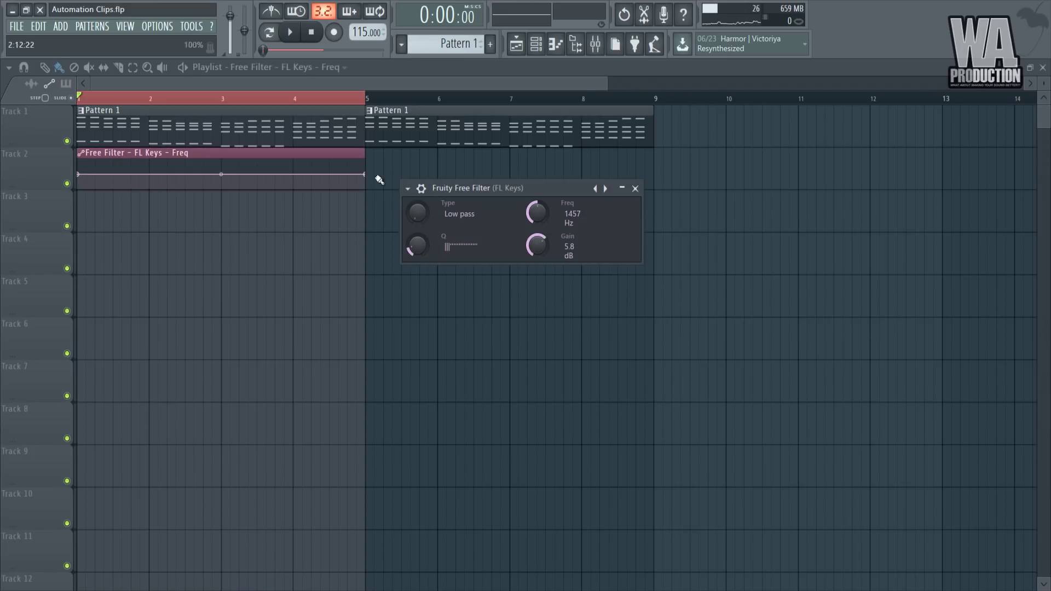
pyautogui.click(635, 188)
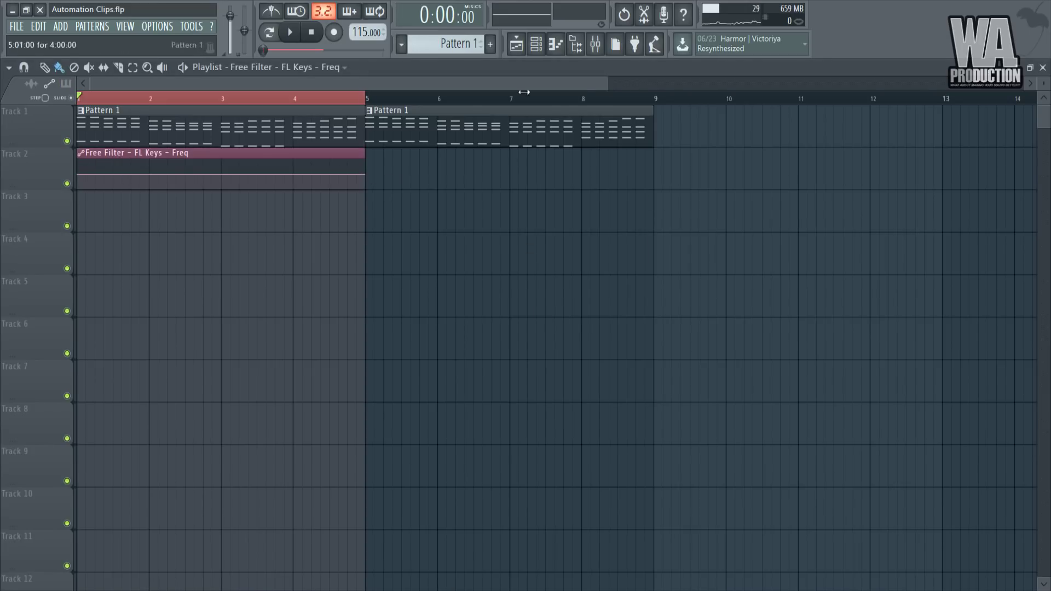
pyautogui.moveTo(607, 87); pyautogui.dragTo(408, 189)
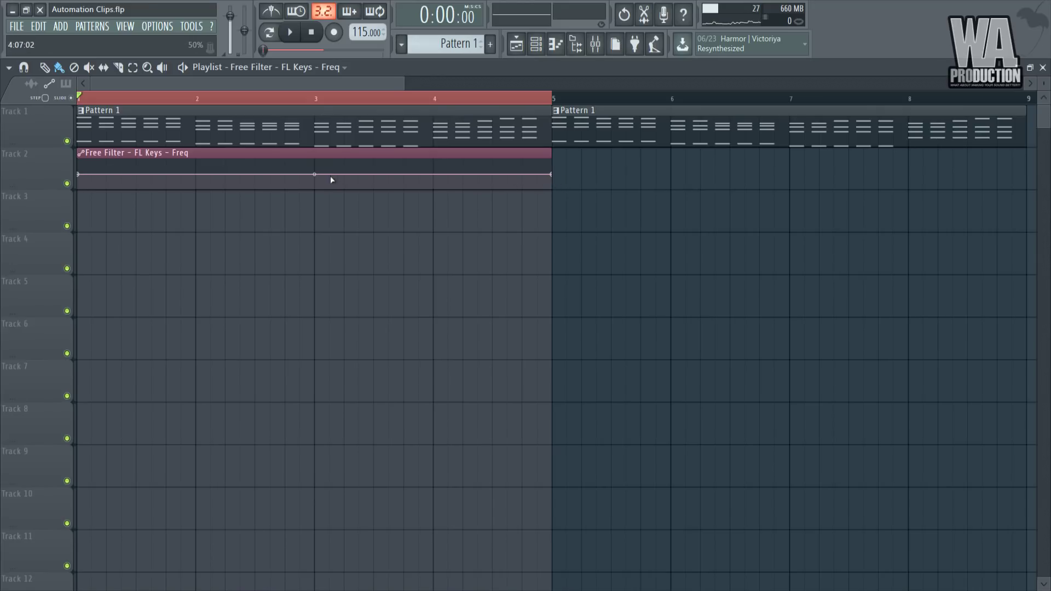
# Bend the curve between the first two points and lower the automation's starting value.
pyautogui.moveTo(314, 174); pyautogui.dragTo(319, 121)
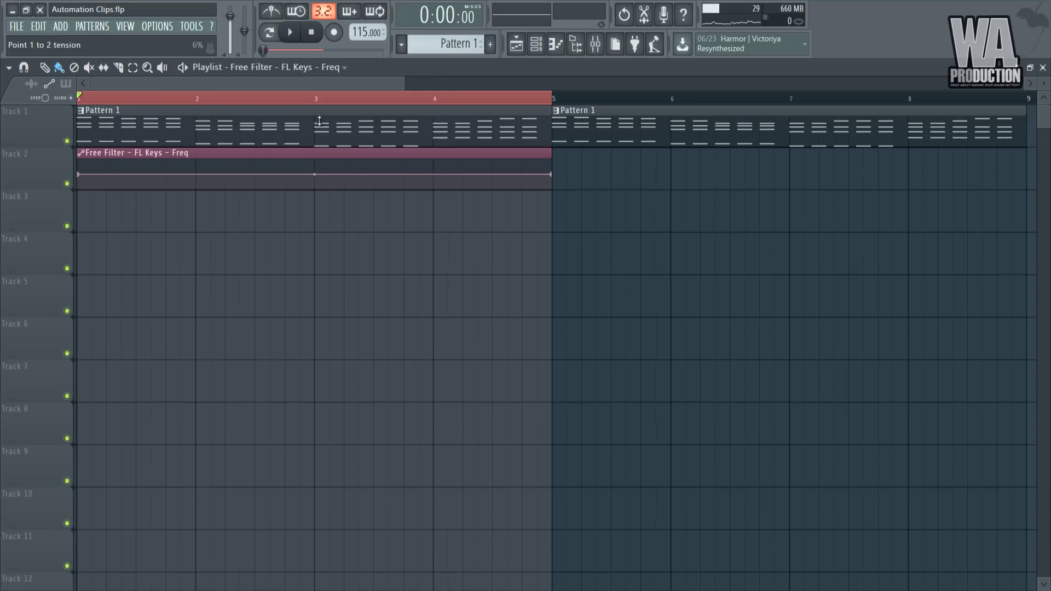
pyautogui.moveTo(303, 350); pyautogui.dragTo(330, 570)
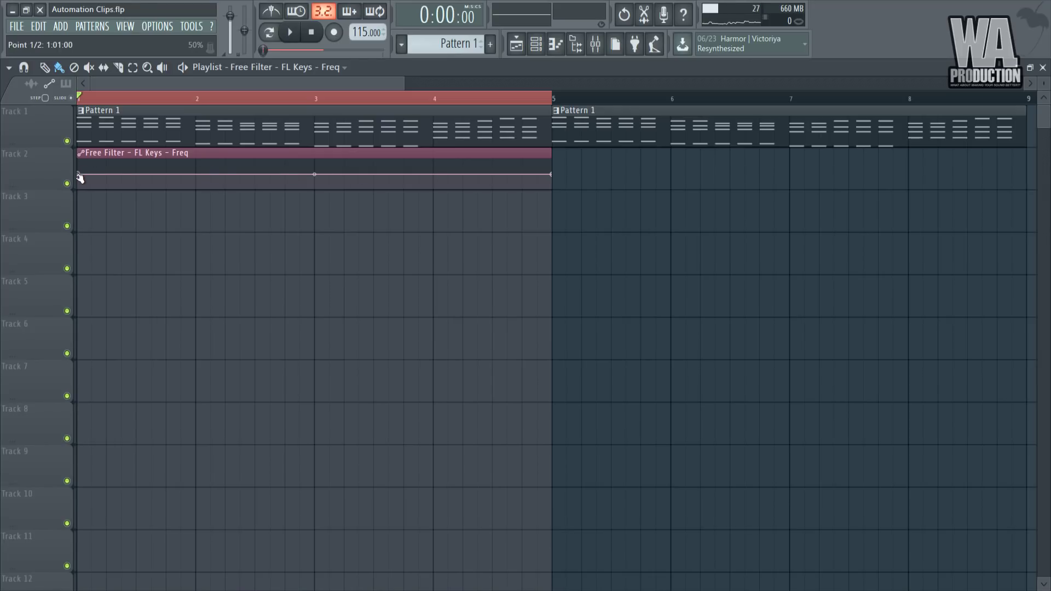
pyautogui.moveTo(80, 177); pyautogui.dragTo(80, 185)
pyautogui.press('space')
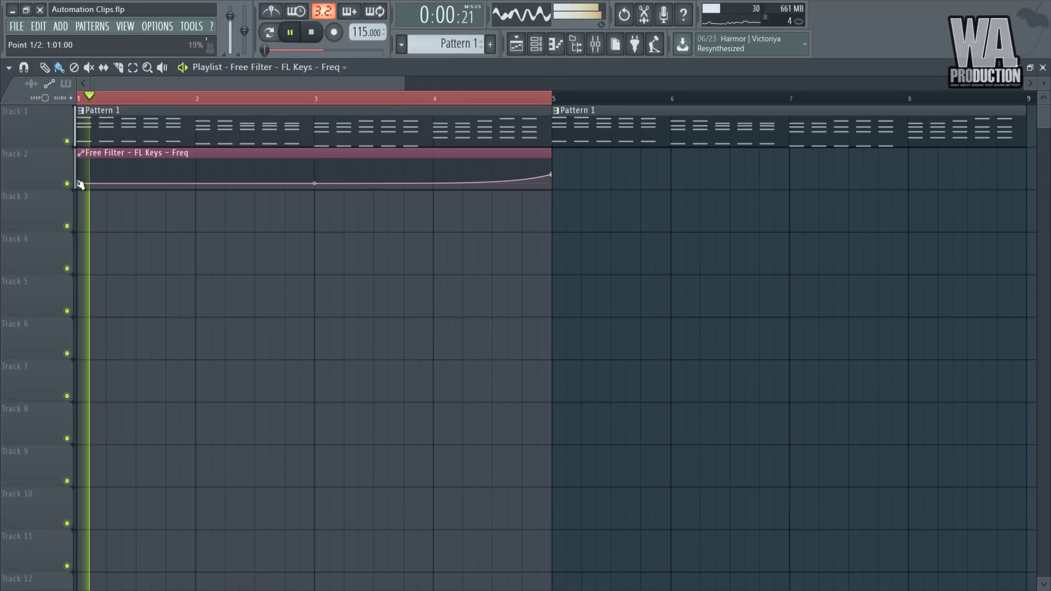
pyautogui.press('space')
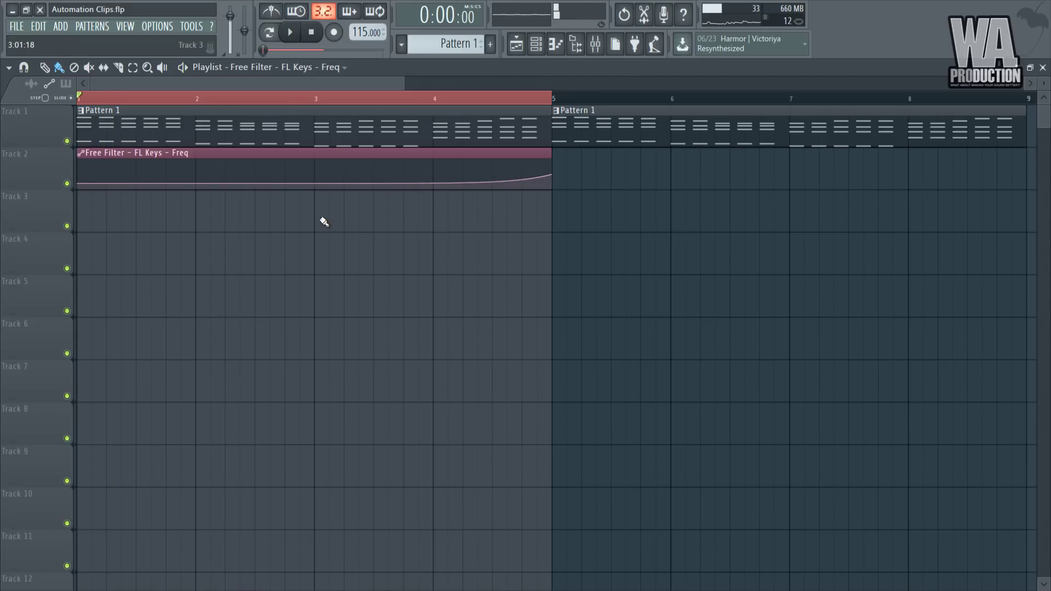
# Stretch the clip to bar 6, add a point at bar 4, and straighten the rising curve.
pyautogui.moveTo(549, 166); pyautogui.dragTo(669, 166)
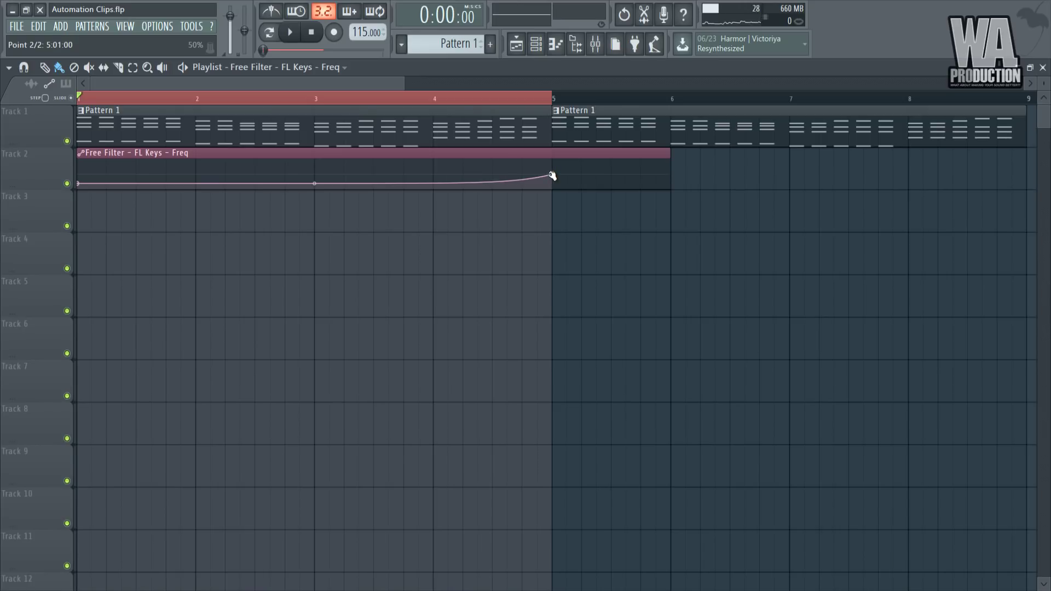
pyautogui.rightClick(436, 175)
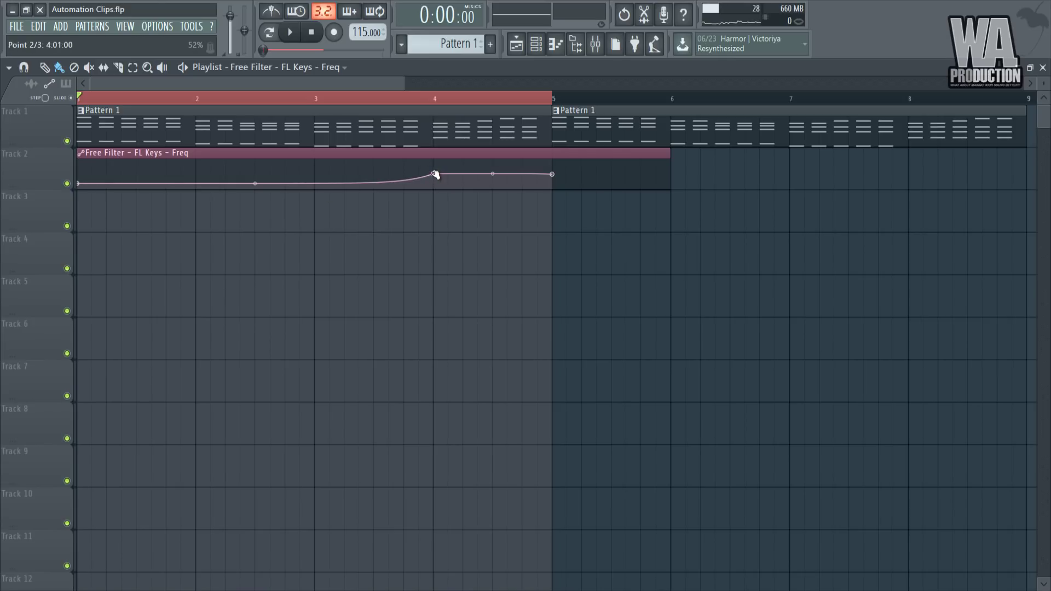
pyautogui.rightClick(358, 171)
pyautogui.rightClick(300, 169)
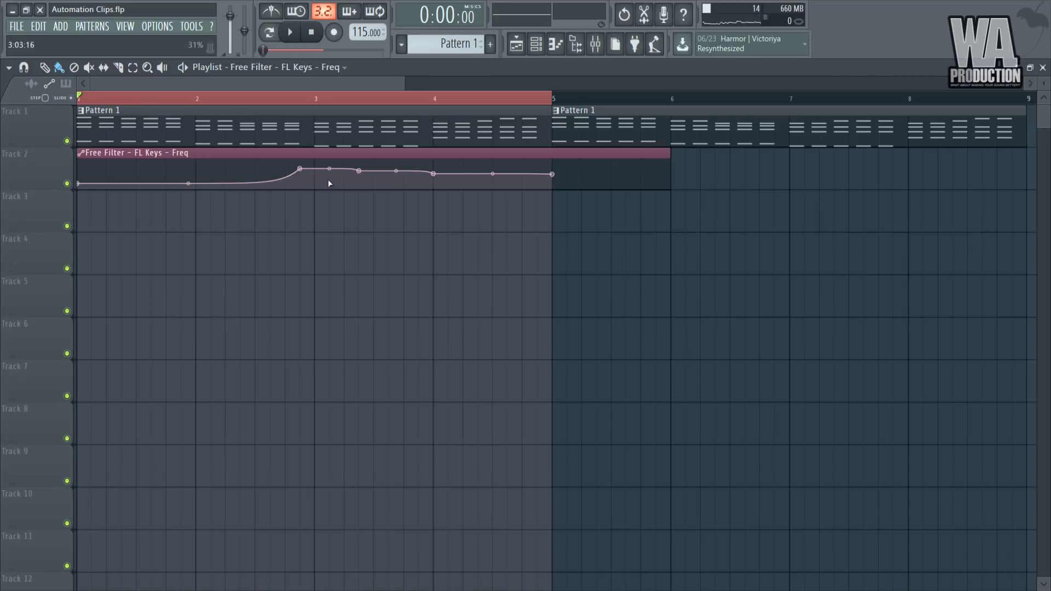
pyautogui.rightClick(299, 169)
pyautogui.rightClick(358, 171)
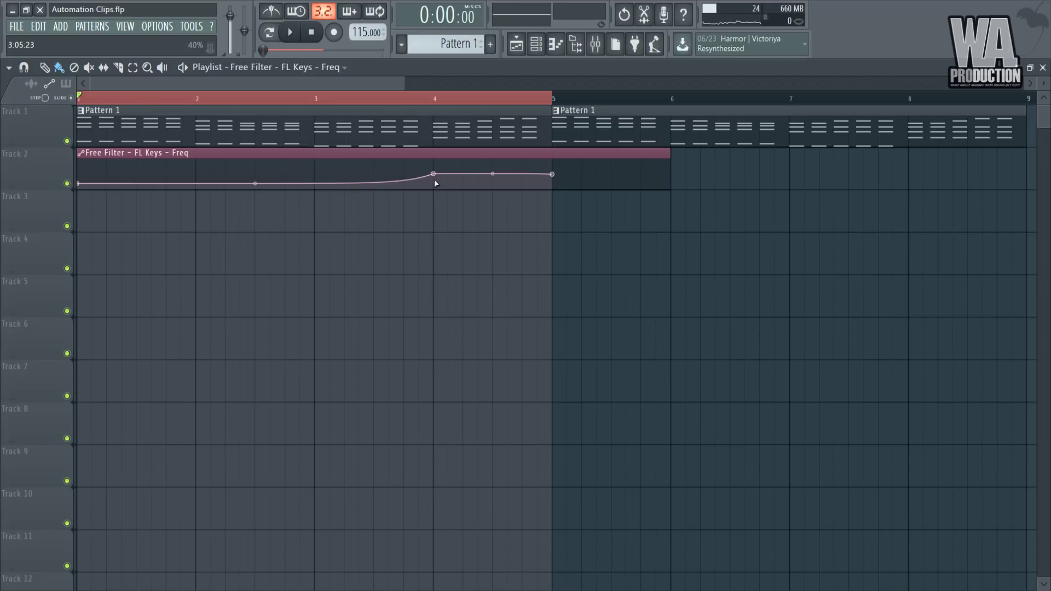
pyautogui.moveTo(434, 174); pyautogui.dragTo(435, 174)
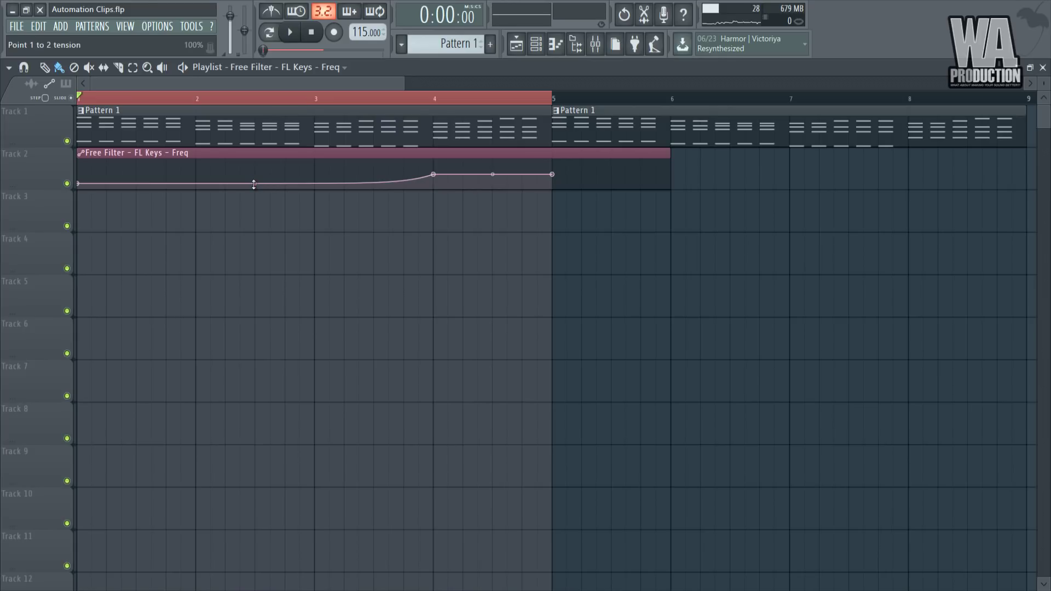
pyautogui.moveTo(254, 184)
pyautogui.mouseDown()
pyautogui.moveTo(305, 575)
pyautogui.moveTo(301, 199)
pyautogui.moveTo(261, 270)
pyautogui.moveTo(301, 54)
pyautogui.moveTo(256, 180)
pyautogui.moveTo(256, 164)
pyautogui.moveTo(256, 193)
pyautogui.moveTo(256, 172)
pyautogui.mouseUp()
pyautogui.press('space')
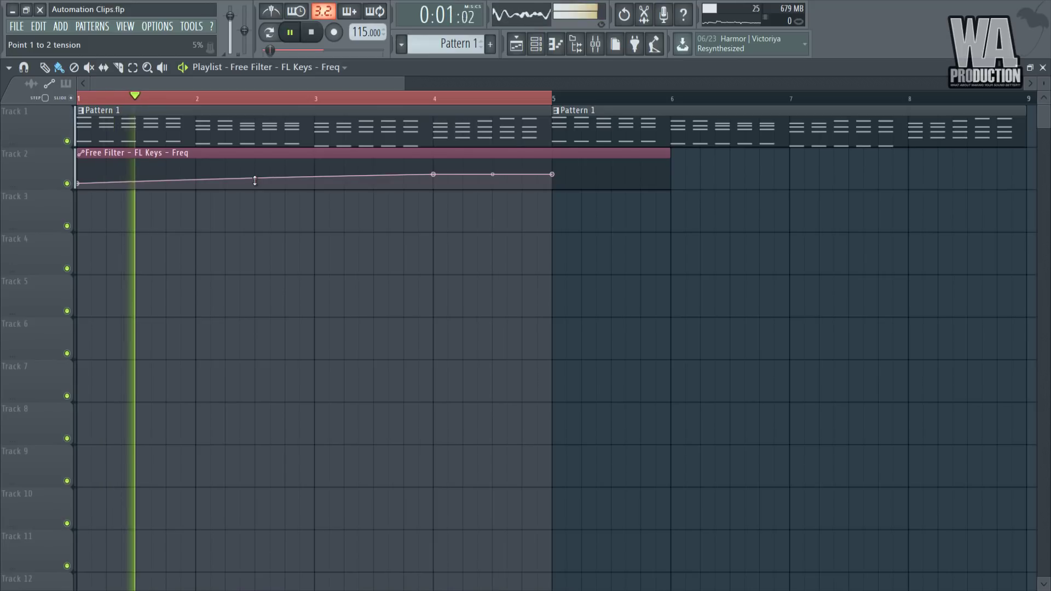
pyautogui.press('space')
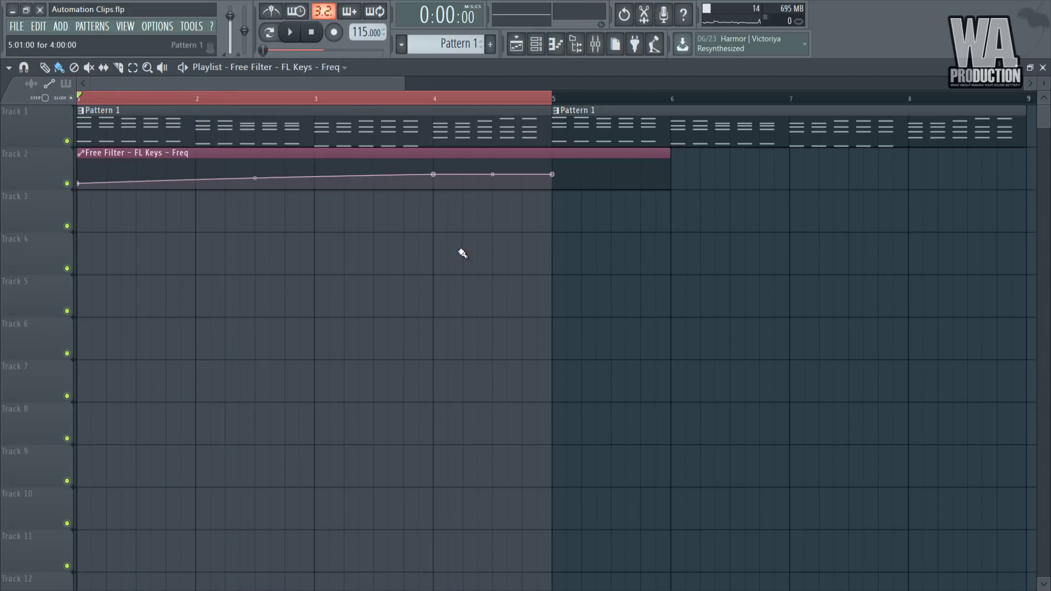
pyautogui.press('space')
pyautogui.click(310, 35)
pyautogui.press('space')
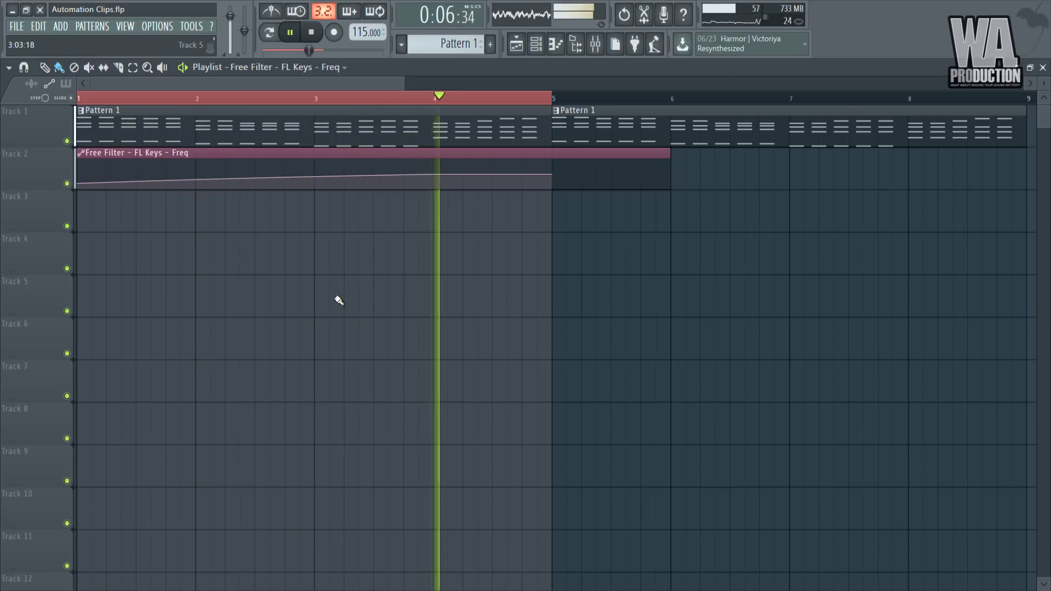
pyautogui.press('space')
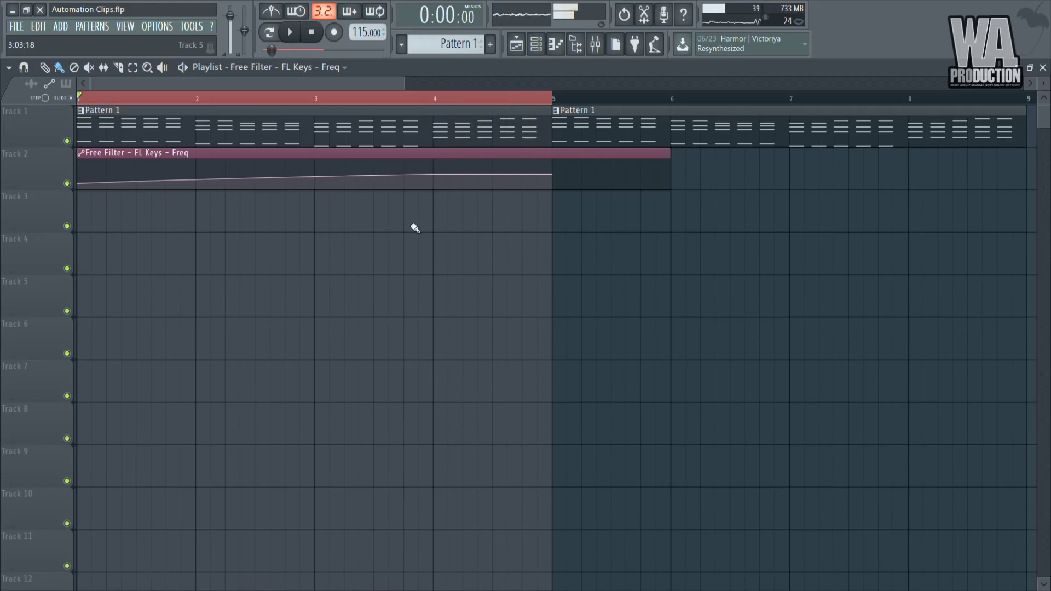
pyautogui.moveTo(504, 189)
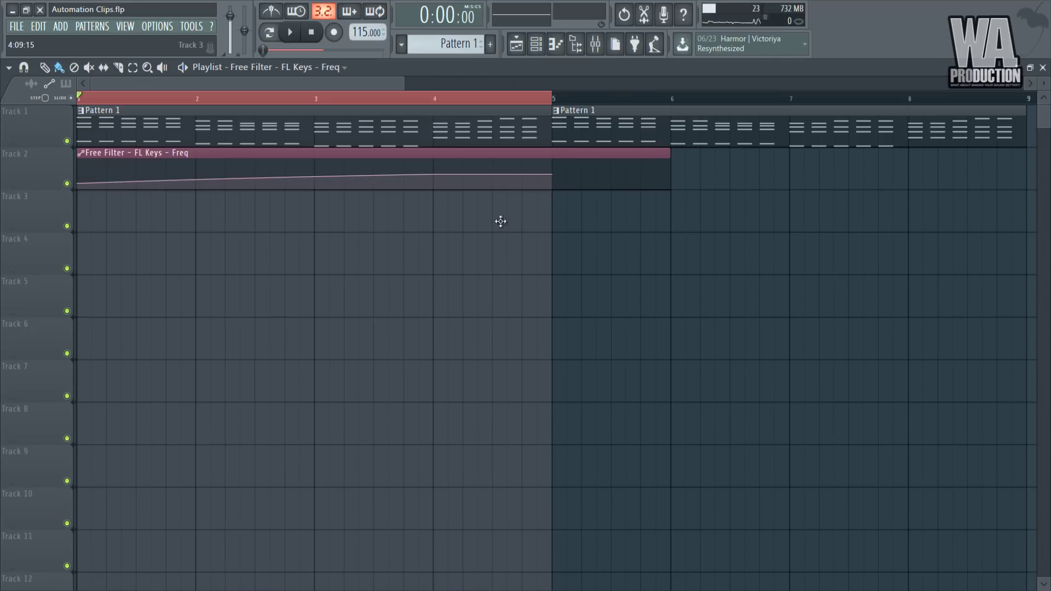
pyautogui.click(597, 49)
pyautogui.click(833, 224)
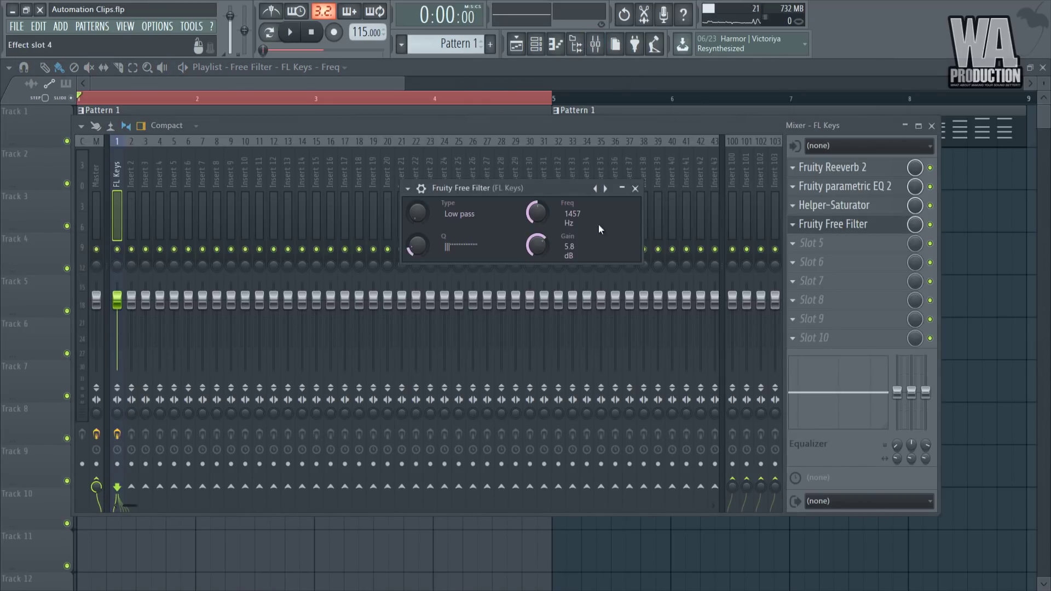
pyautogui.click(636, 189)
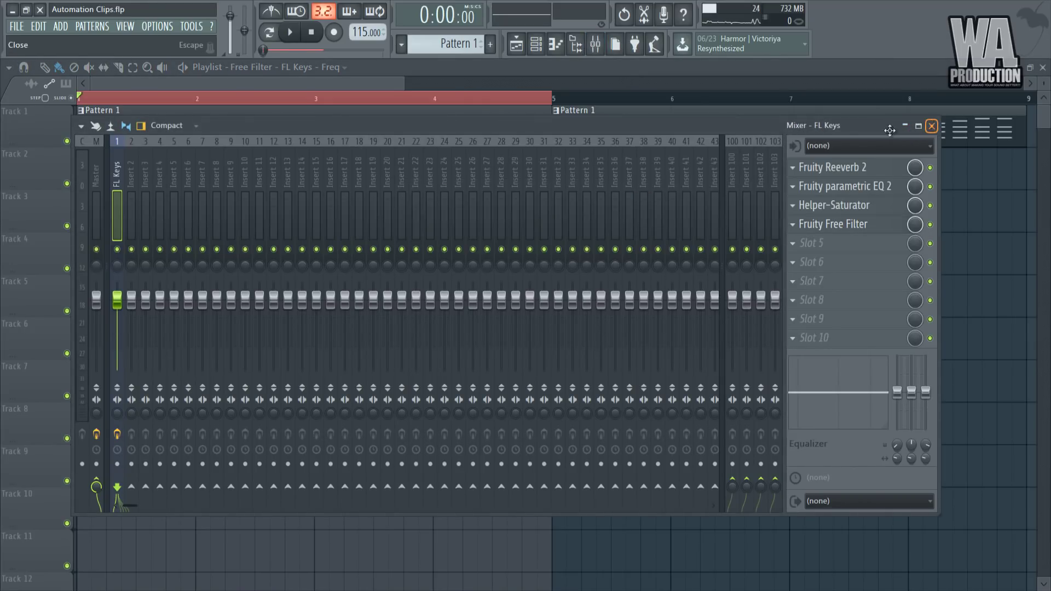
pyautogui.click(932, 126)
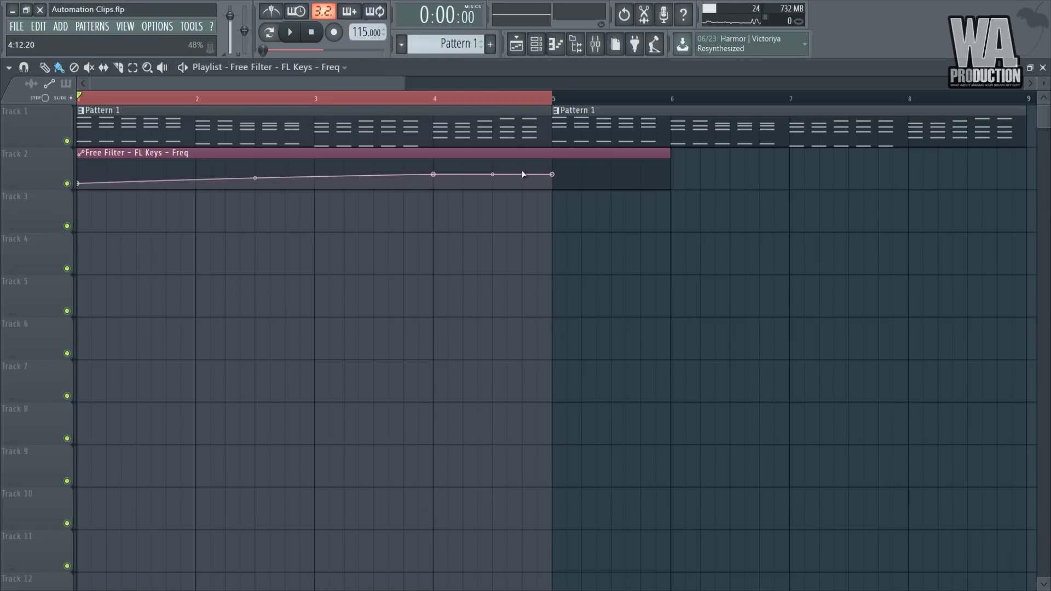
pyautogui.rightClick(521, 175)
# Add and adjust automation points near the clip's end, then play to check.
pyautogui.moveTo(521, 174)
pyautogui.mouseDown()
pyautogui.moveTo(551, 176)
pyautogui.moveTo(538, 178)
pyautogui.mouseUp()
pyautogui.rightClick(552, 167)
pyautogui.moveTo(528, 165); pyautogui.dragTo(529, 169)
pyautogui.press('space')
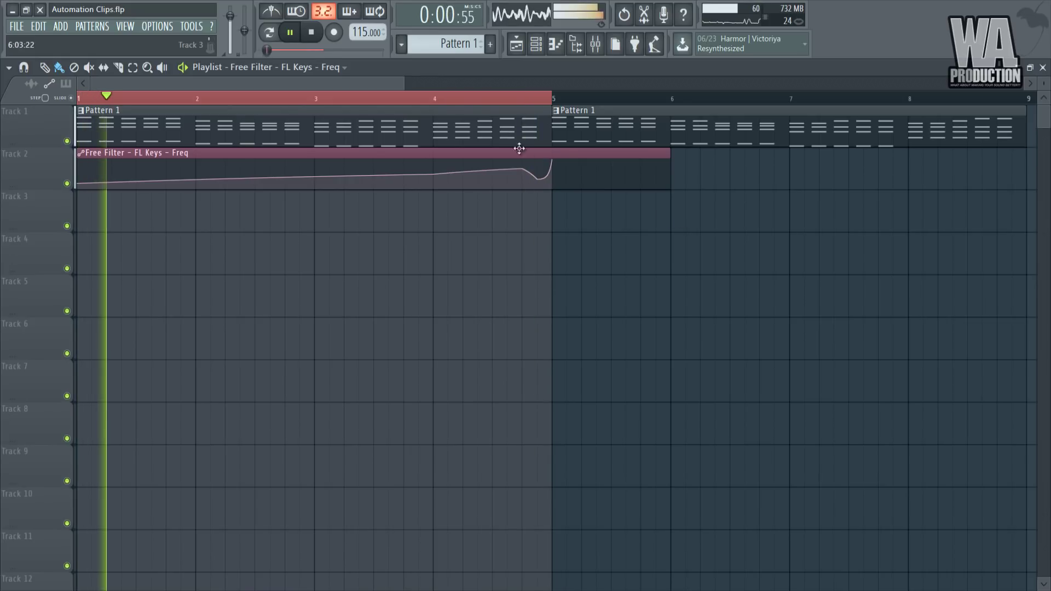
pyautogui.press('space')
# Preview from near bar 4 and pull the clip's right edge back to bar 5.
pyautogui.click(477, 99)
pyautogui.press('space')
pyautogui.press('space')
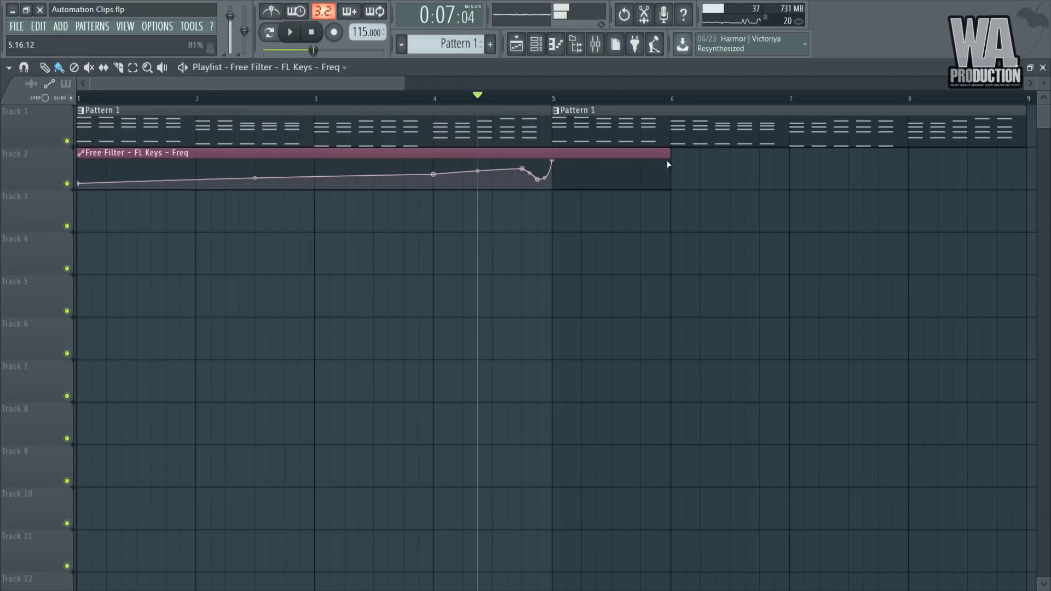
pyautogui.moveTo(668, 164); pyautogui.dragTo(552, 164)
# Select bars 1–5 on the timeline, covering both clips.
pyautogui.moveTo(405, 84); pyautogui.dragTo(489, 81)
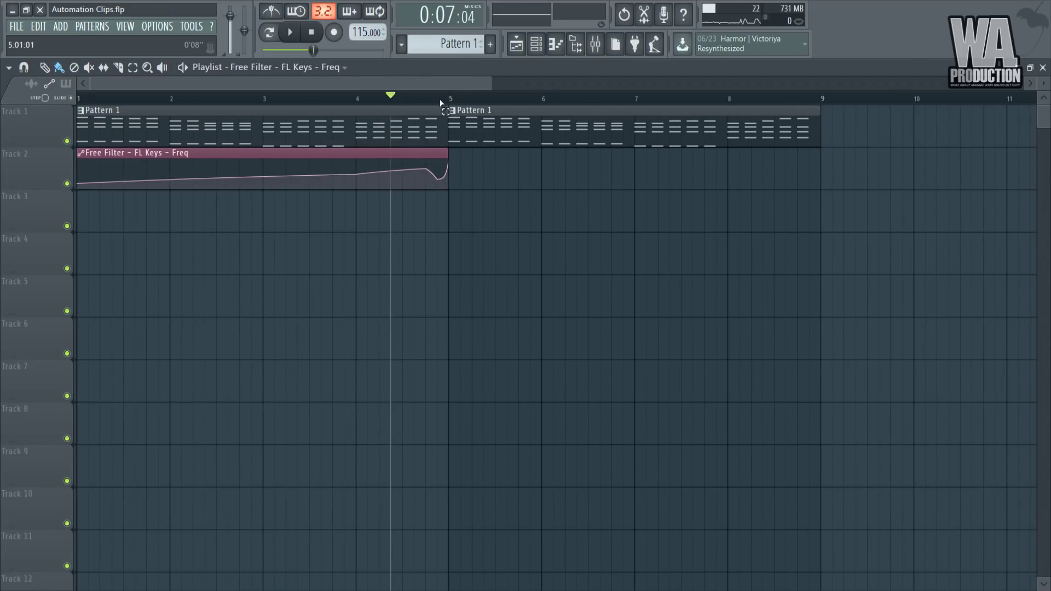
pyautogui.moveTo(441, 103); pyautogui.dragTo(78, 102)
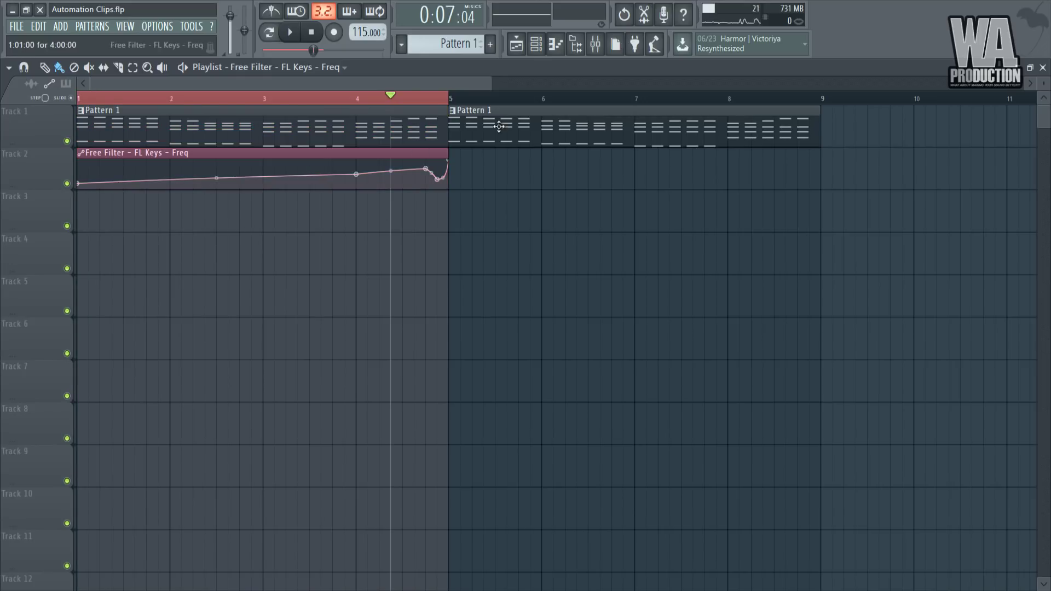
pyautogui.moveTo(445, 101); pyautogui.dragTo(78, 101)
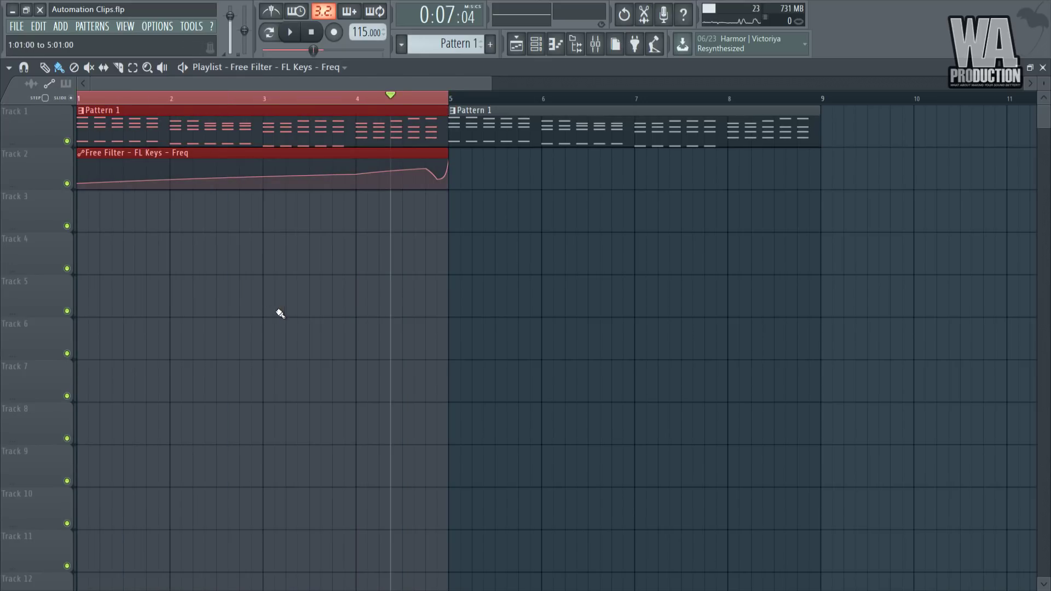
# Load Fruity Reeverb 2 into FL Keys slot 5 and place its window beside the clips.
pyautogui.click(595, 44)
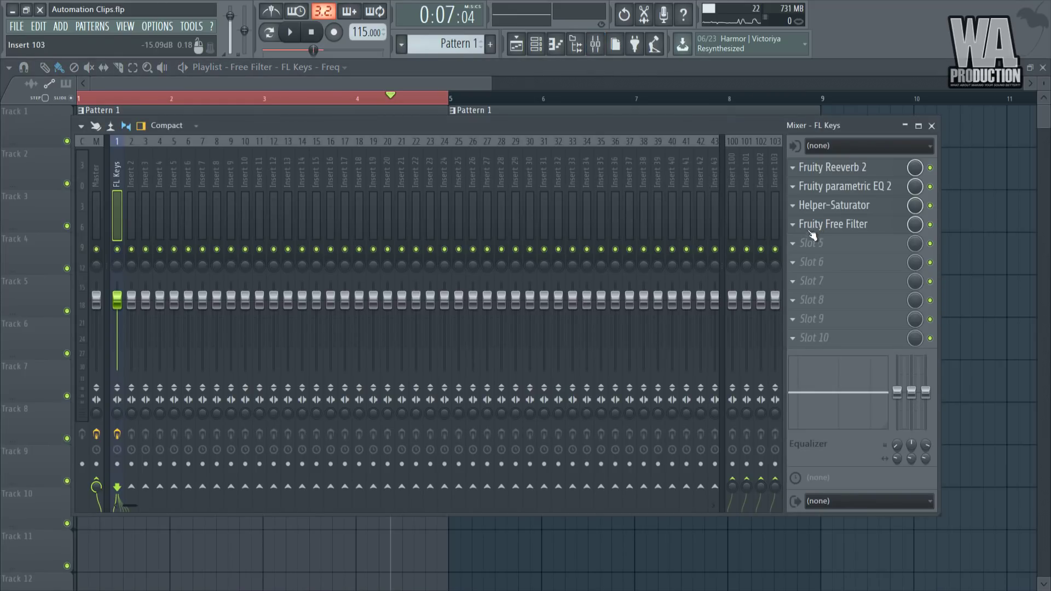
pyautogui.click(794, 245)
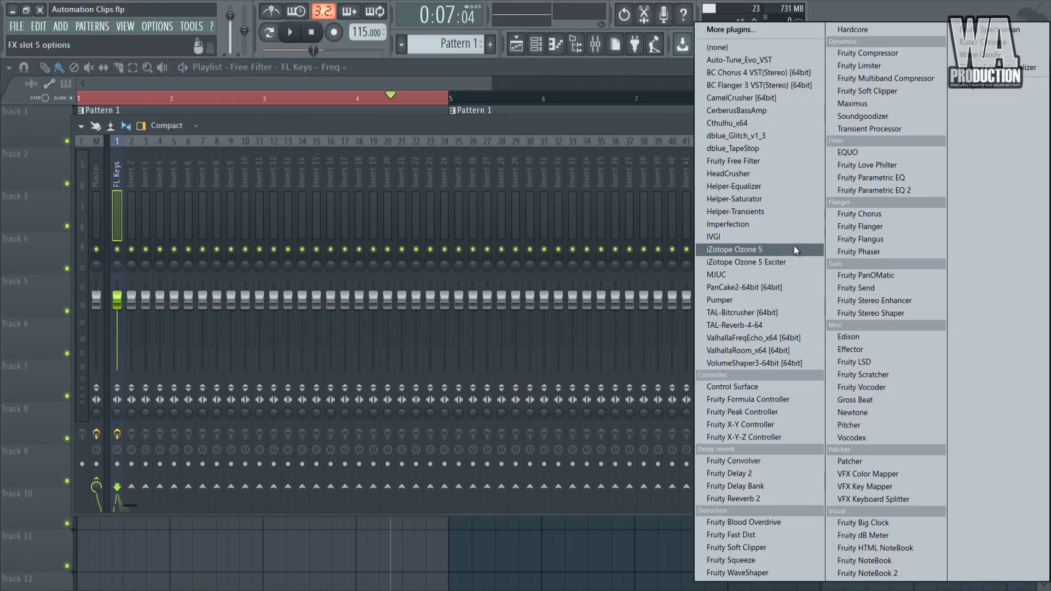
pyautogui.click(734, 498)
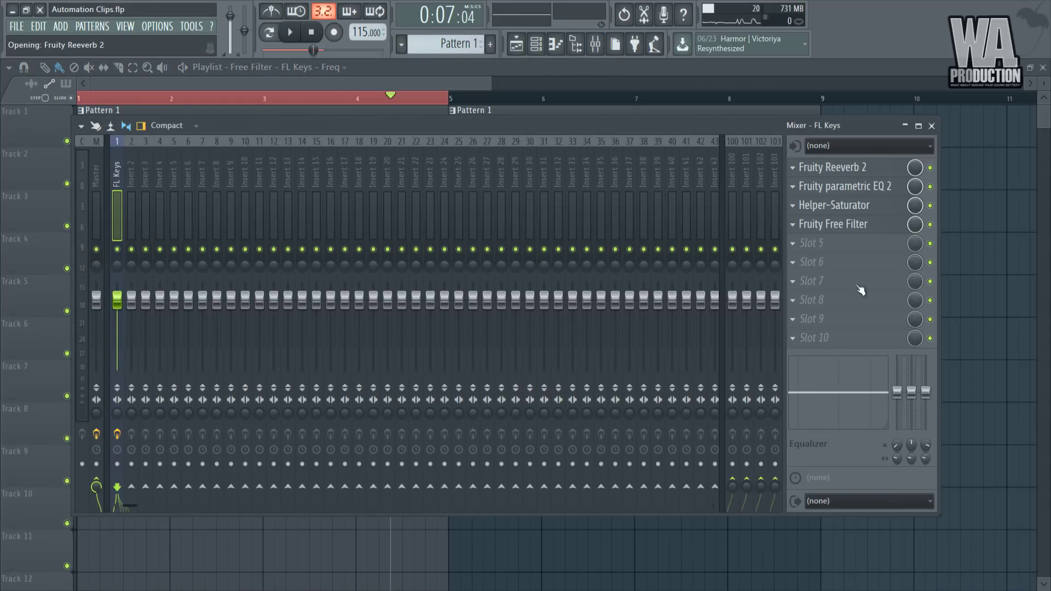
pyautogui.click(934, 121)
pyautogui.moveTo(246, 120); pyautogui.dragTo(798, 137)
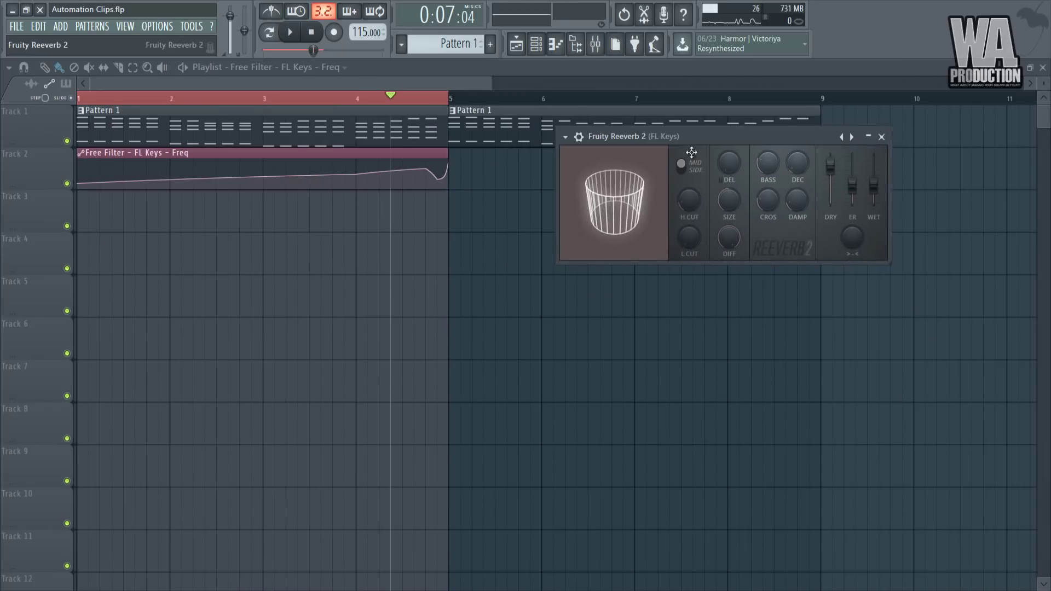
pyautogui.click(312, 32)
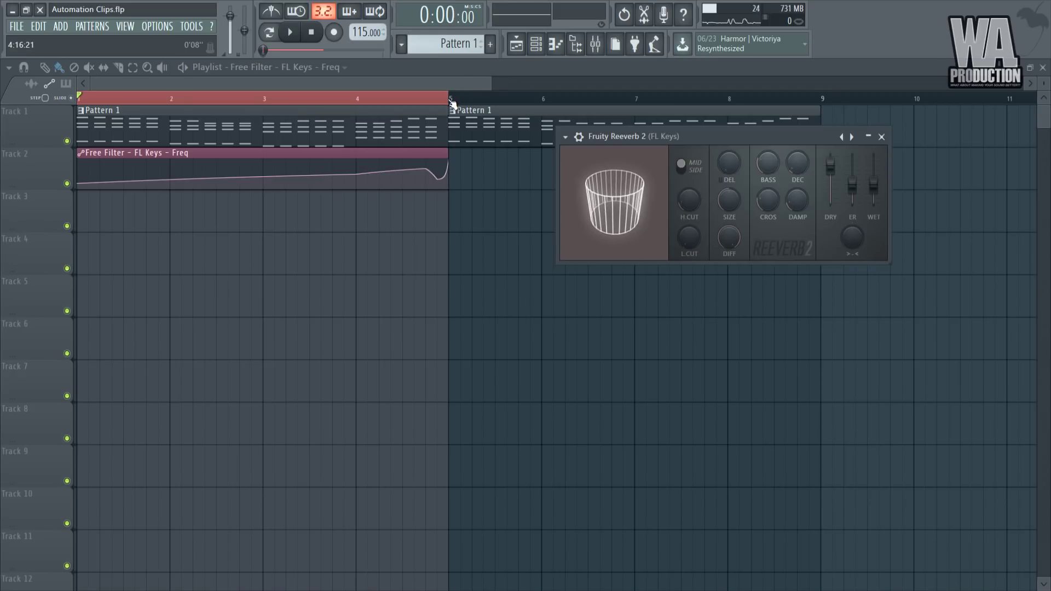
# Move the Reeverb 2 WET fader from 0% up to around 30% during playback to compare levels.
pyautogui.moveTo(874, 201); pyautogui.dragTo(873, 192)
pyautogui.press('space')
pyautogui.press('space')
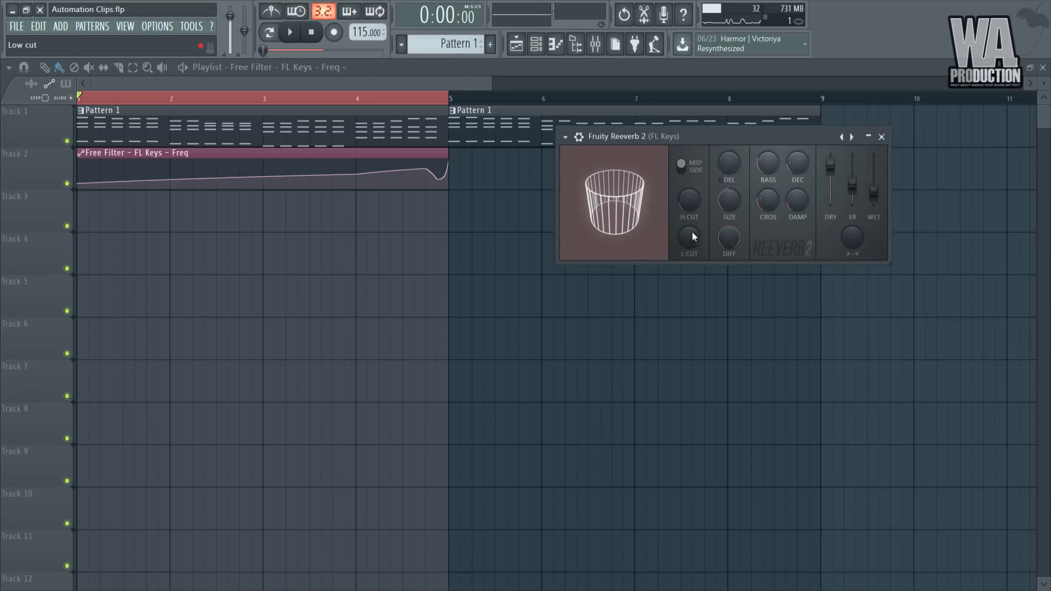
pyautogui.moveTo(876, 200); pyautogui.dragTo(876, 194)
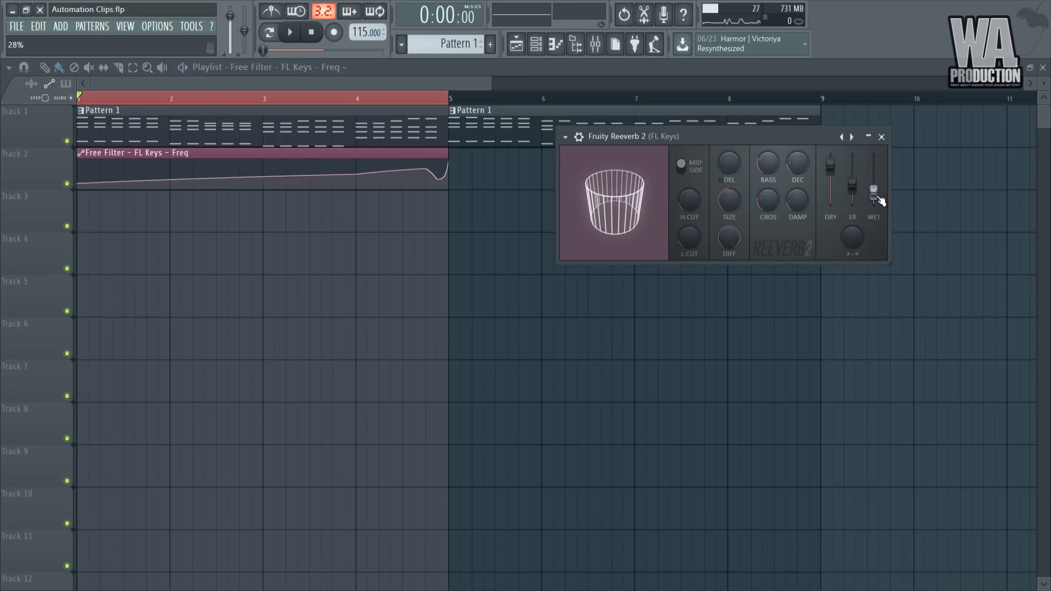
pyautogui.scroll(1, 880, 202)
pyautogui.moveTo(882, 204)
pyautogui.mouseDown()
pyautogui.moveTo(869, 97)
pyautogui.moveTo(869, 201)
pyautogui.mouseUp()
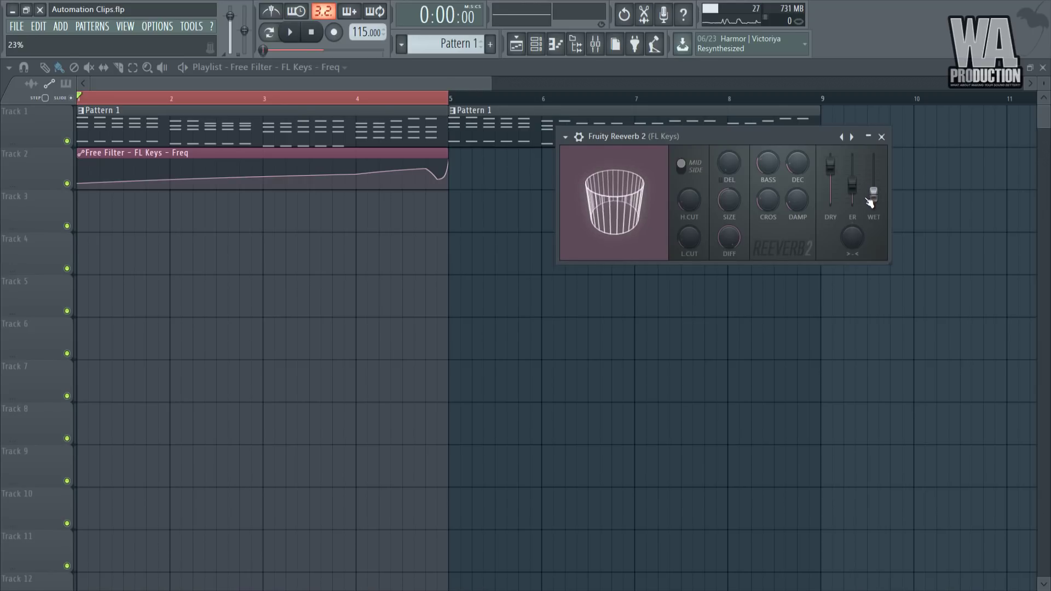
# Create a WET automation clip, add a peak near bar 4, ease the rise, and play it back.
pyautogui.rightClick(873, 198)
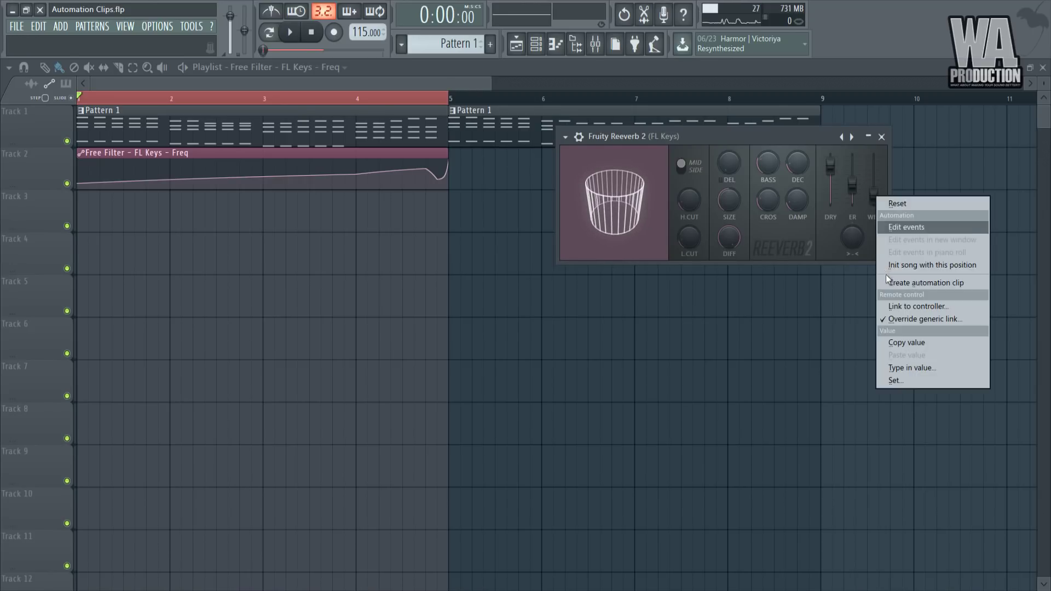
pyautogui.click(896, 282)
pyautogui.press('Escape')
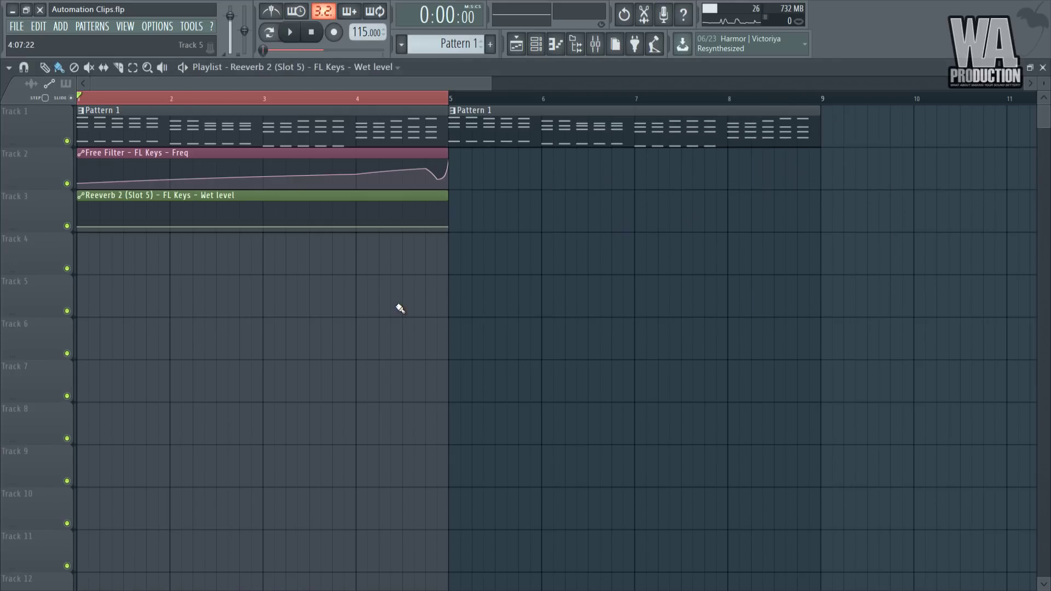
pyautogui.rightClick(404, 209)
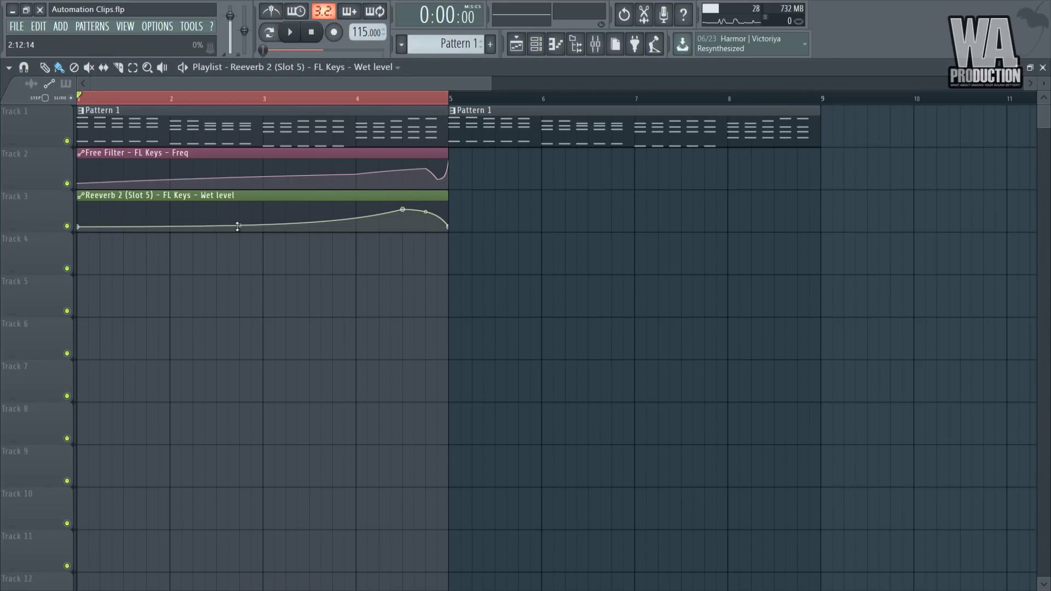
pyautogui.moveTo(238, 226); pyautogui.dragTo(239, 220)
pyautogui.press('space')
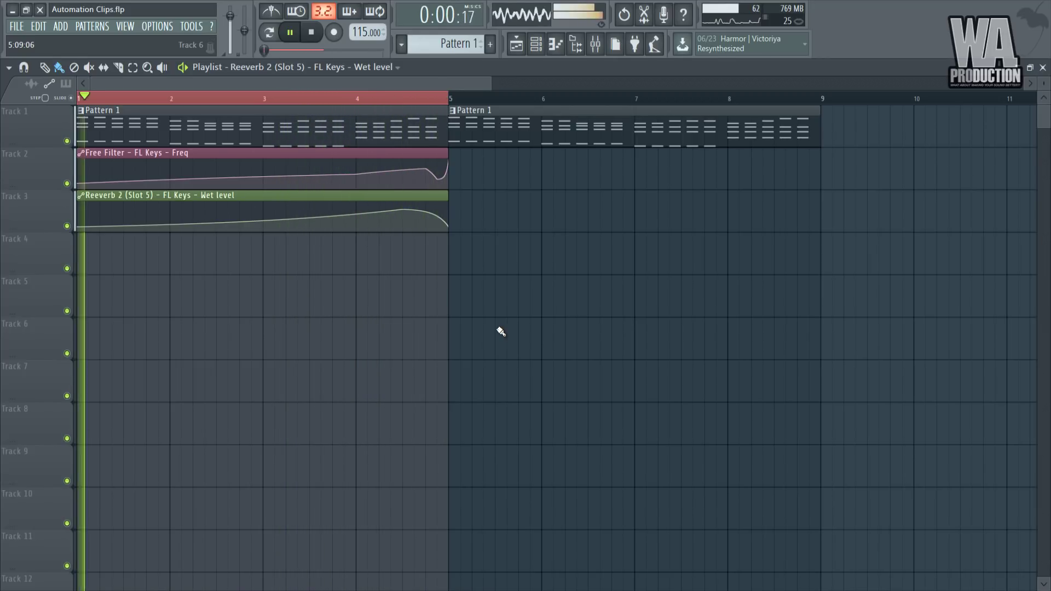
pyautogui.press('space')
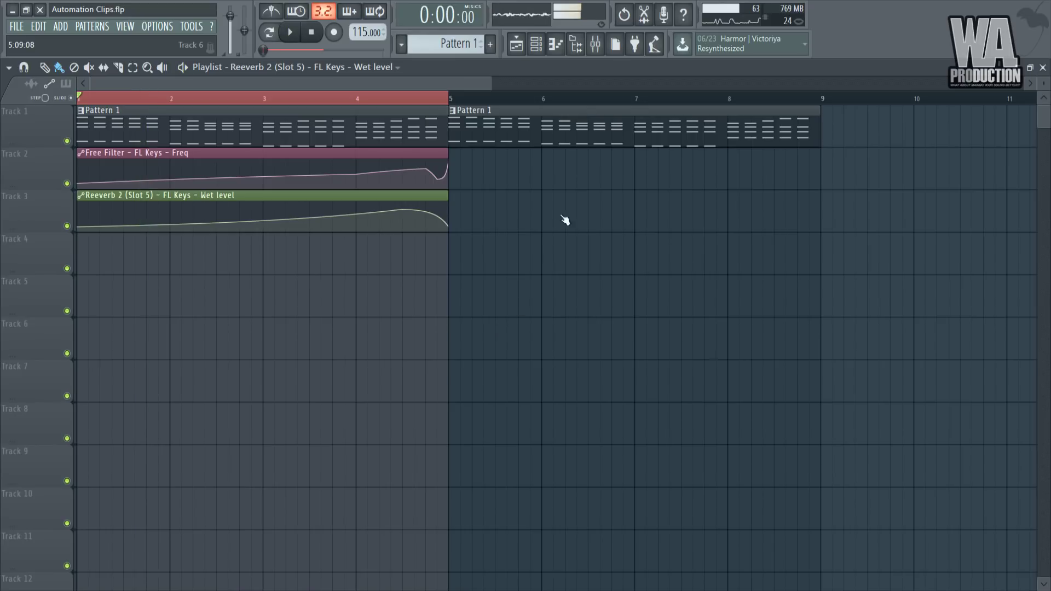
# Load Fruity Delay 2 into slot 6 of the FL Keys mixer insert.
pyautogui.press('F9')
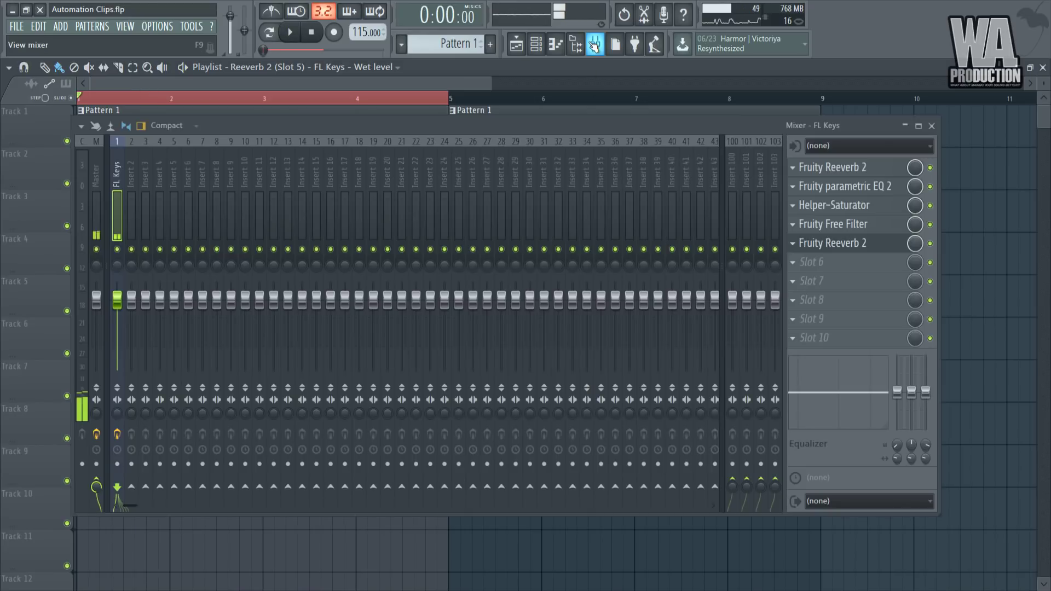
pyautogui.click(794, 265)
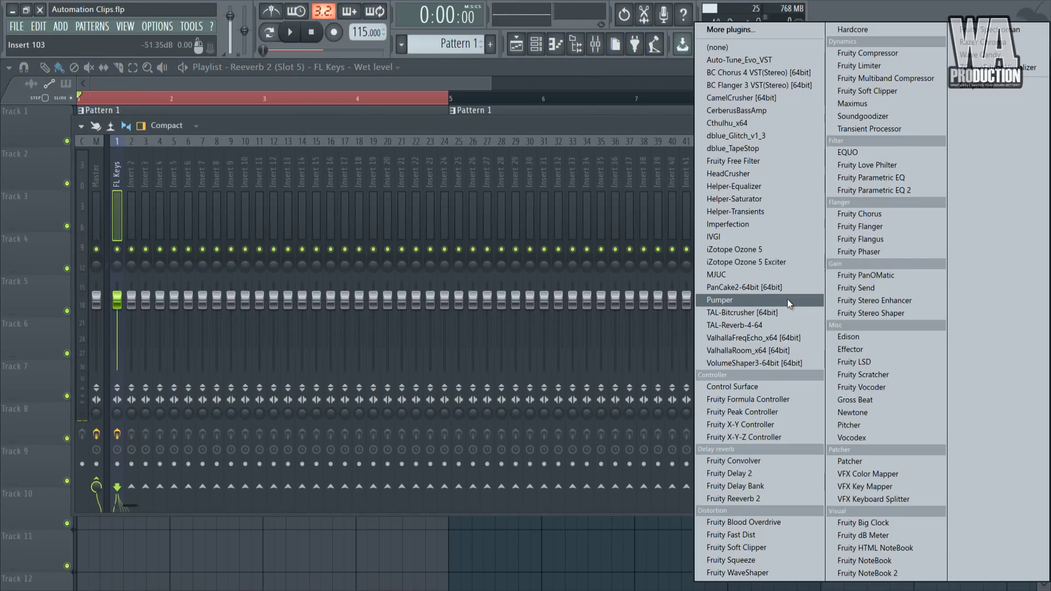
pyautogui.click(745, 474)
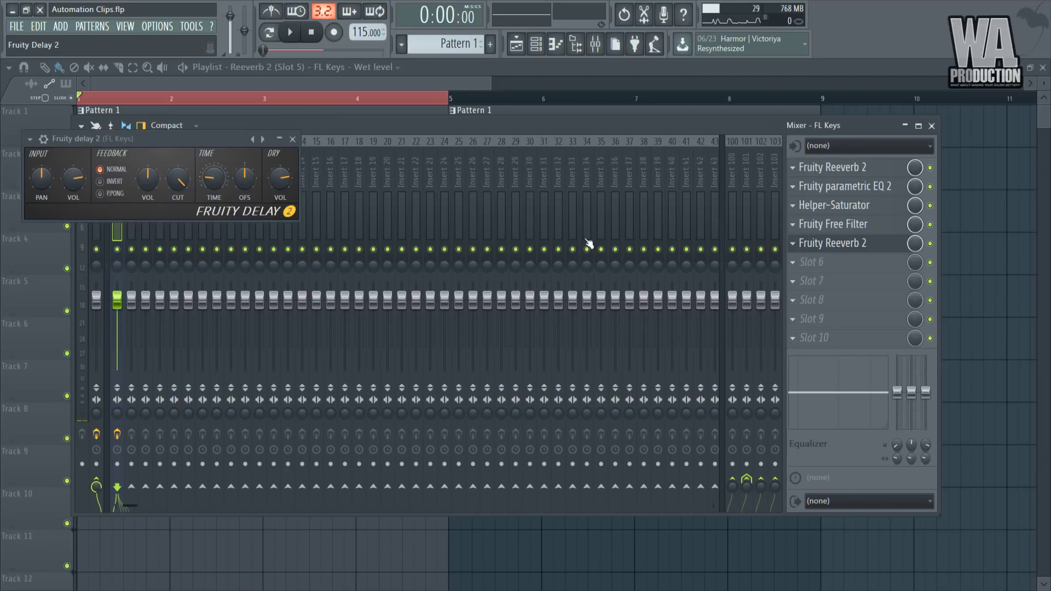
pyautogui.press('Escape')
# Set the Fruity Delay 2 time to a step value and move its window right, off the clips.
pyautogui.moveTo(221, 143); pyautogui.dragTo(521, 136)
pyautogui.rightClick(515, 174)
pyautogui.moveTo(536, 196)
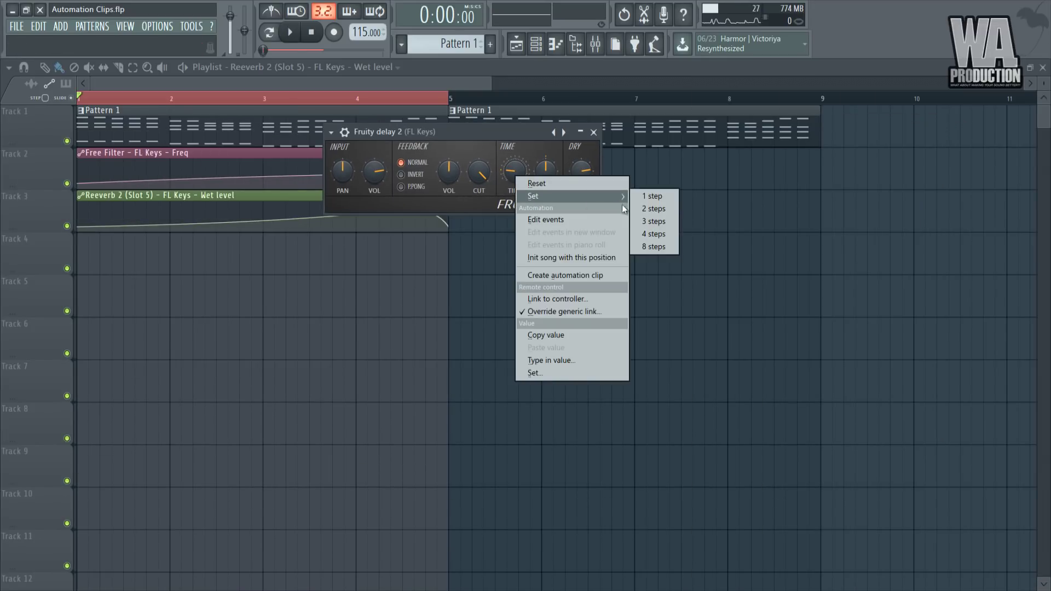
pyautogui.click(644, 216)
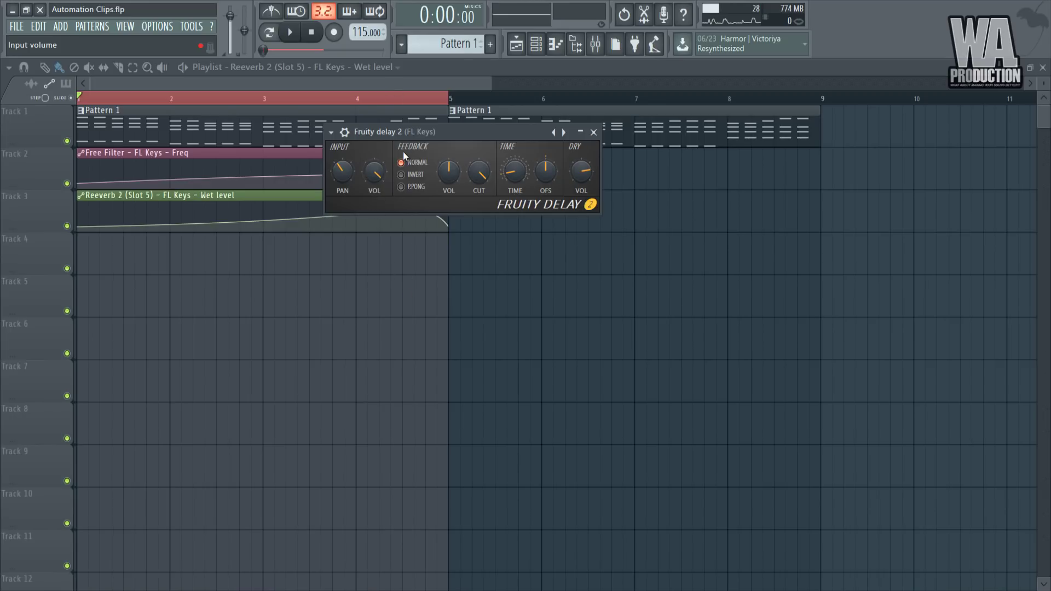
pyautogui.moveTo(392, 133); pyautogui.dragTo(501, 133)
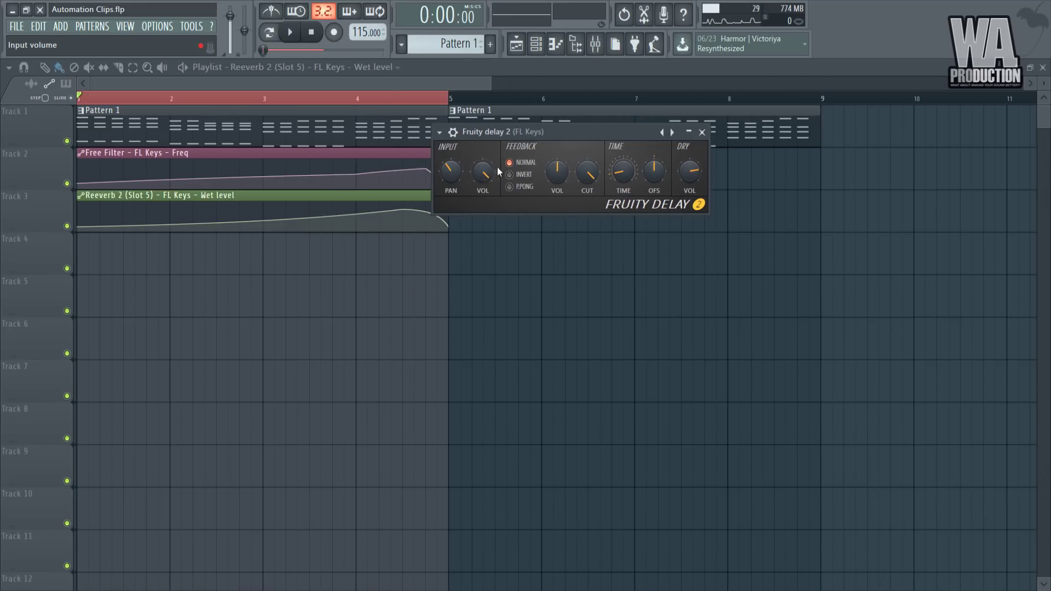
pyautogui.moveTo(566, 143); pyautogui.dragTo(526, 135)
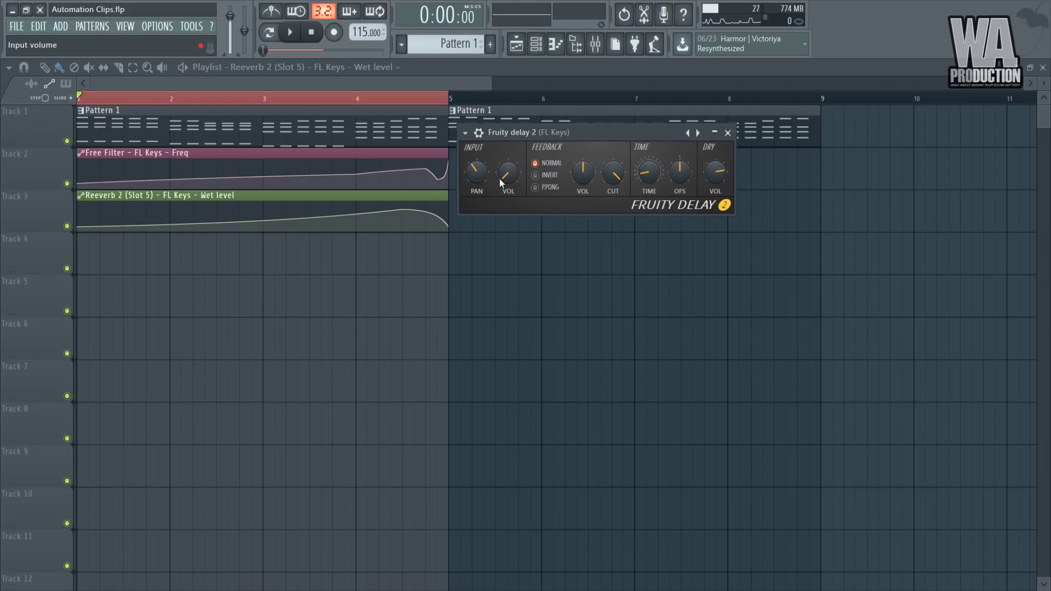
# Add a peak point to the Delay 2 Input volume curve and bend its rising section.
pyautogui.rightClick(510, 176)
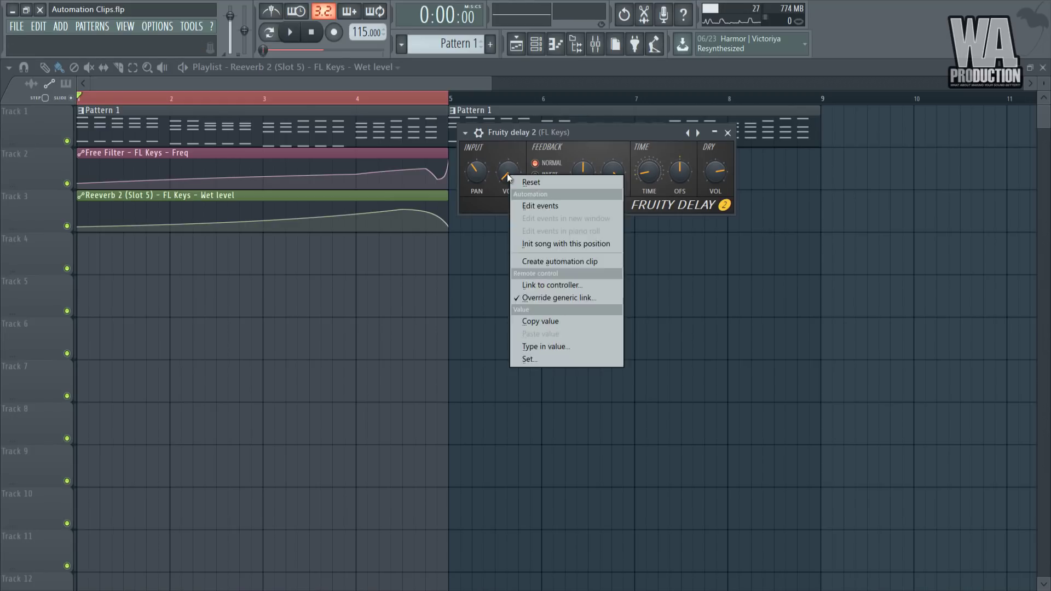
pyautogui.click(507, 145)
pyautogui.rightClick(508, 175)
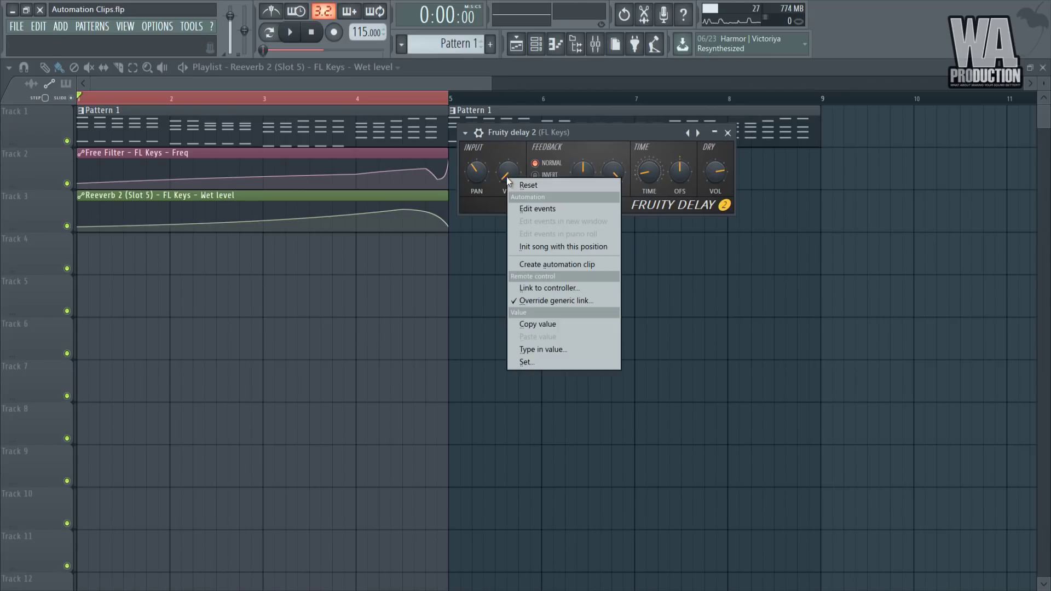
pyautogui.click(555, 271)
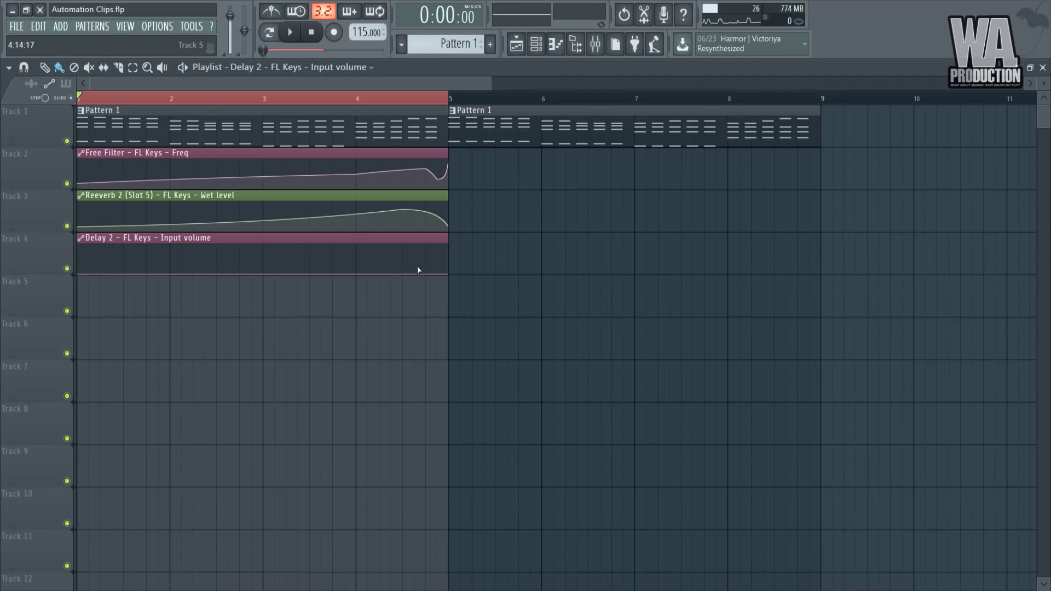
pyautogui.click(403, 249)
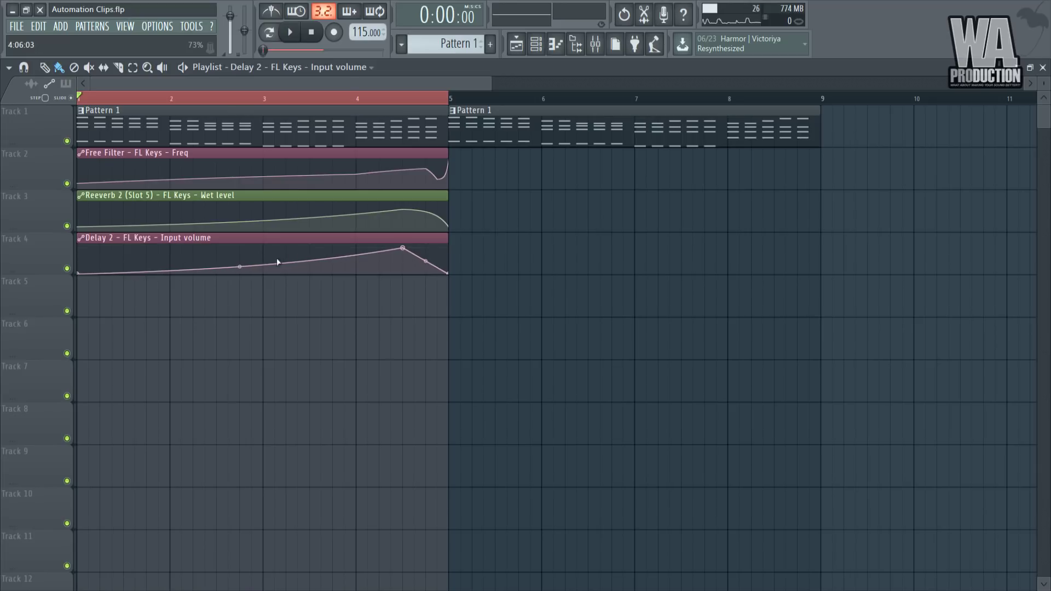
pyautogui.moveTo(243, 268); pyautogui.dragTo(242, 258)
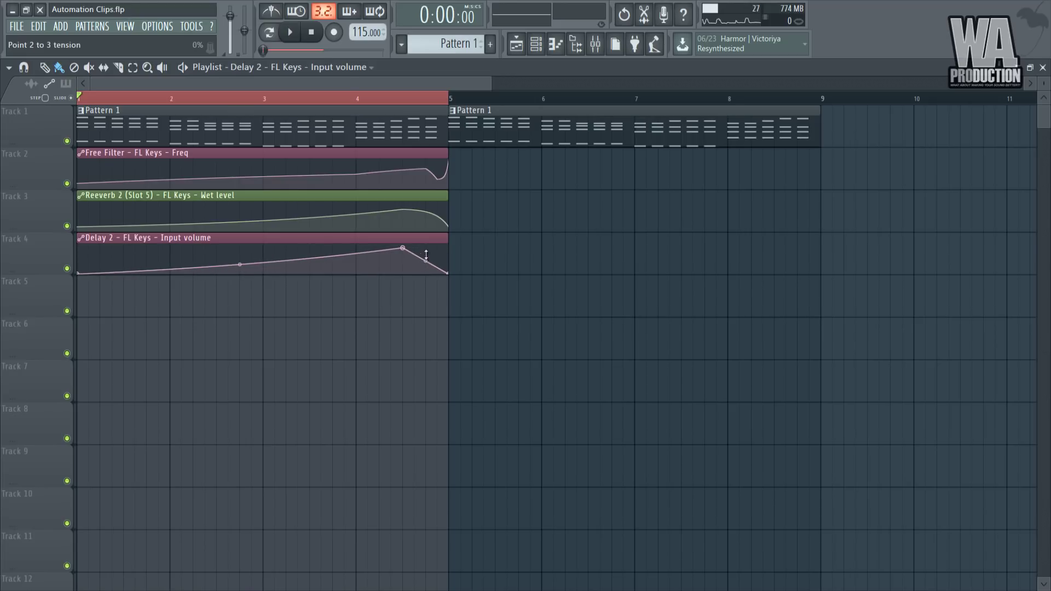
# Stretch the Input volume clip to bar 9 and add an end point there.
pyautogui.moveTo(446, 239); pyautogui.dragTo(820, 249)
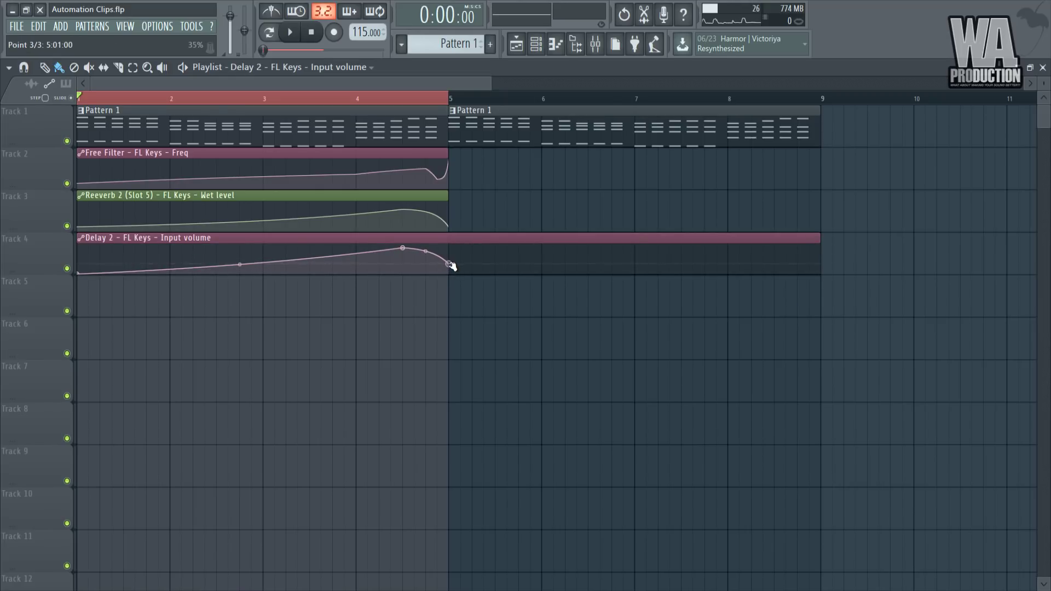
pyautogui.click(821, 272)
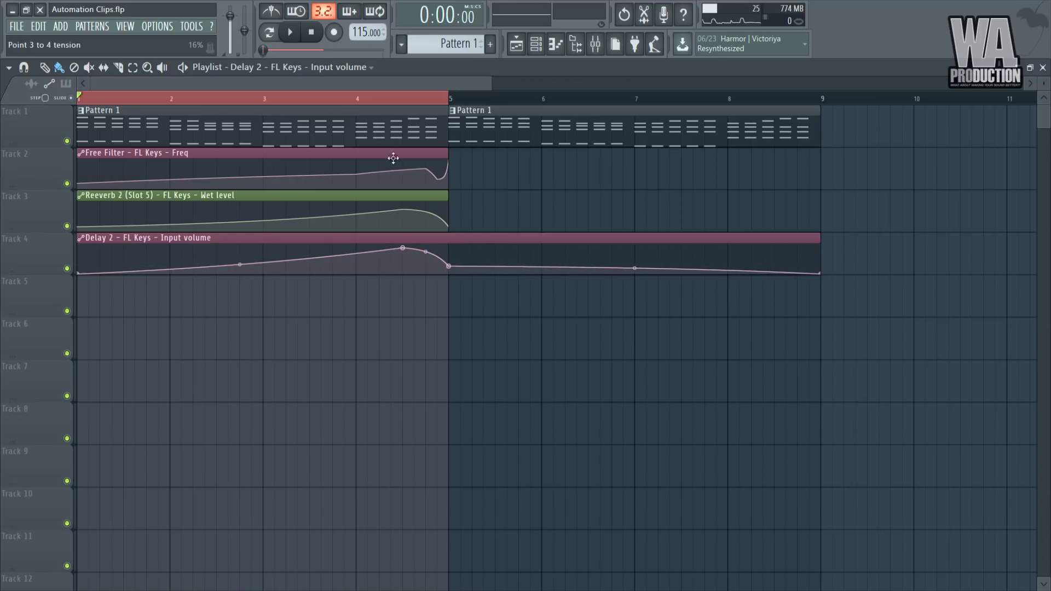
pyautogui.moveTo(264, 51); pyautogui.dragTo(303, 51)
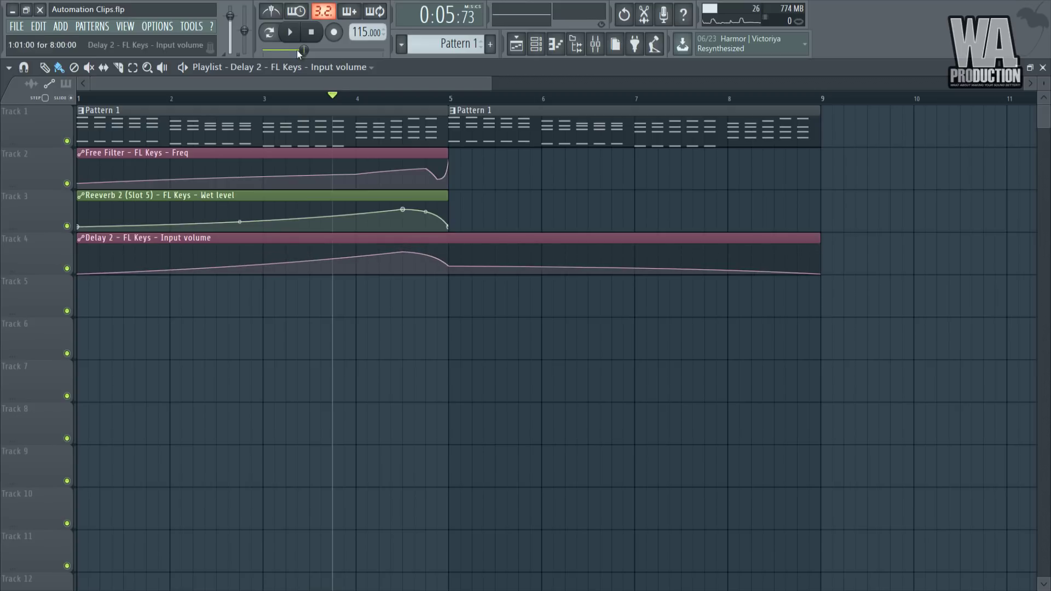
# Play and stop the song to hear the automation, then select bars 1–5 on the ruler.
pyautogui.click(311, 32)
pyautogui.click(290, 32)
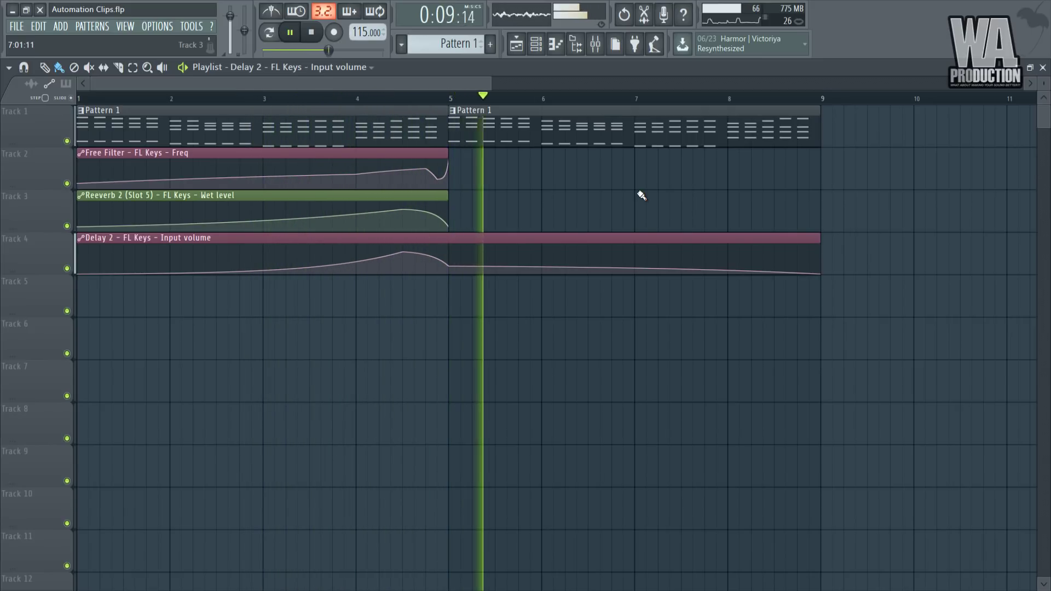
pyautogui.click(313, 34)
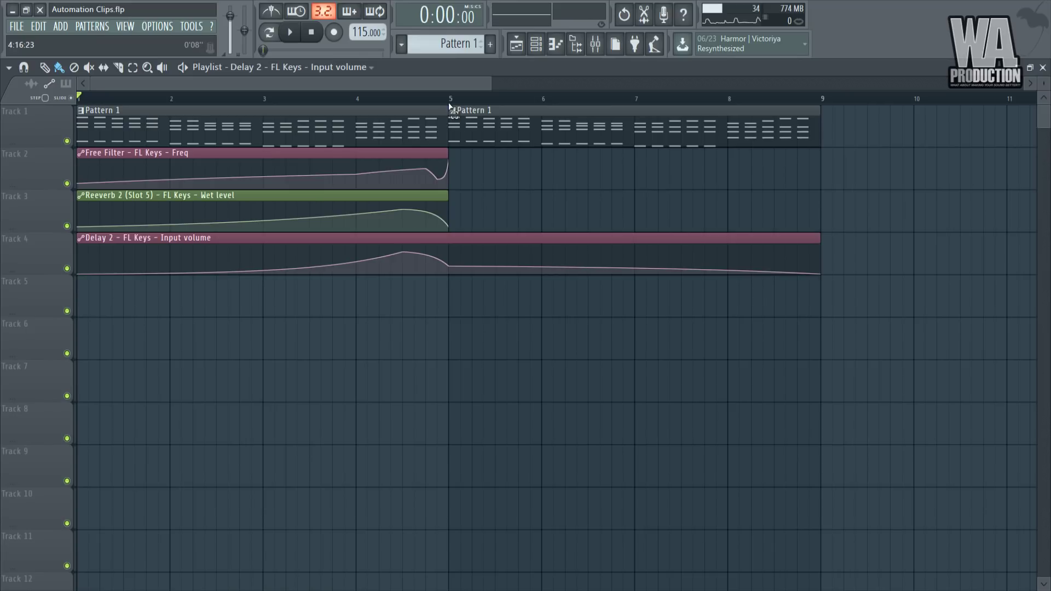
pyautogui.moveTo(450, 106); pyautogui.dragTo(18, 117)
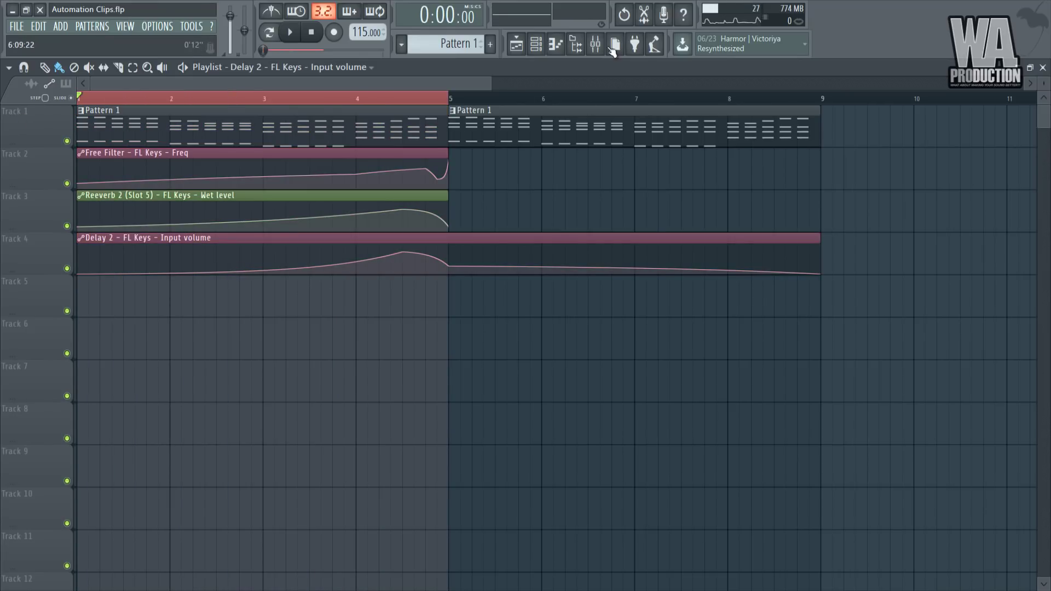
# Load a Fruity Free Filter into FX slot 7 of FL Keys and place its window beside the clips.
pyautogui.click(596, 45)
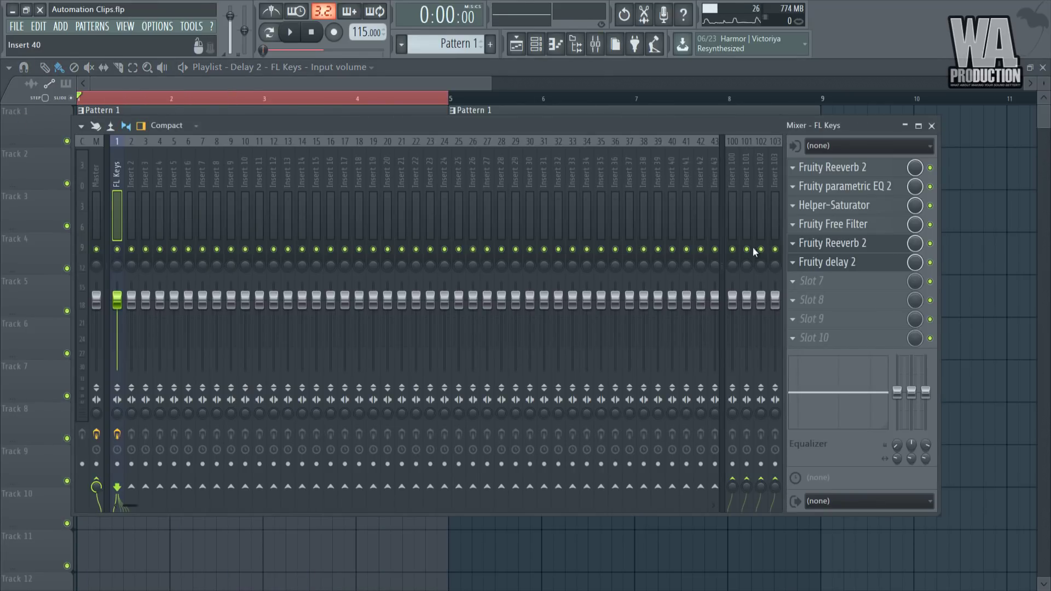
pyautogui.click(792, 280)
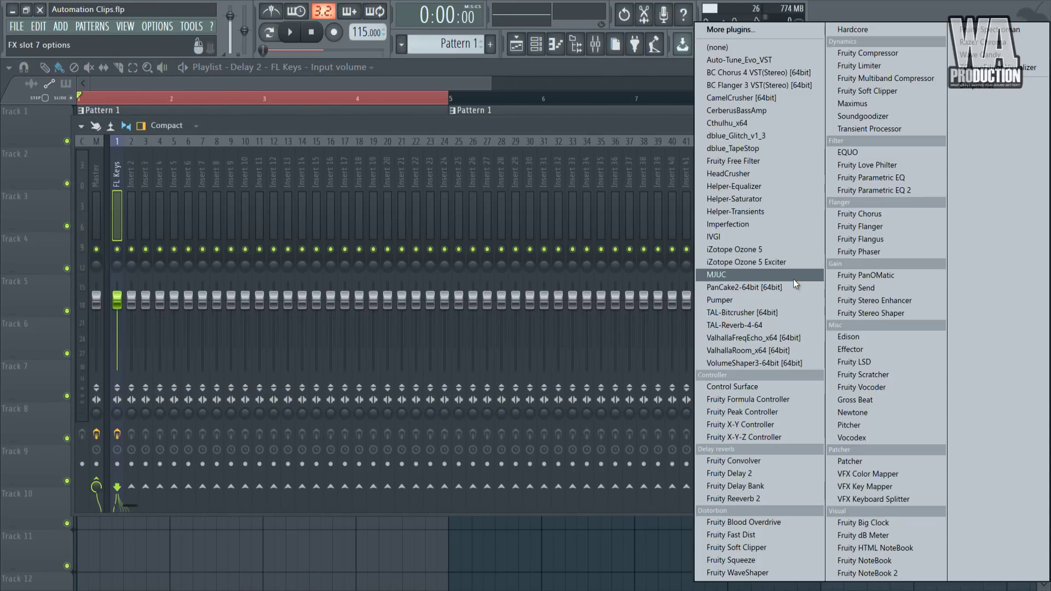
pyautogui.click(760, 161)
pyautogui.click(933, 127)
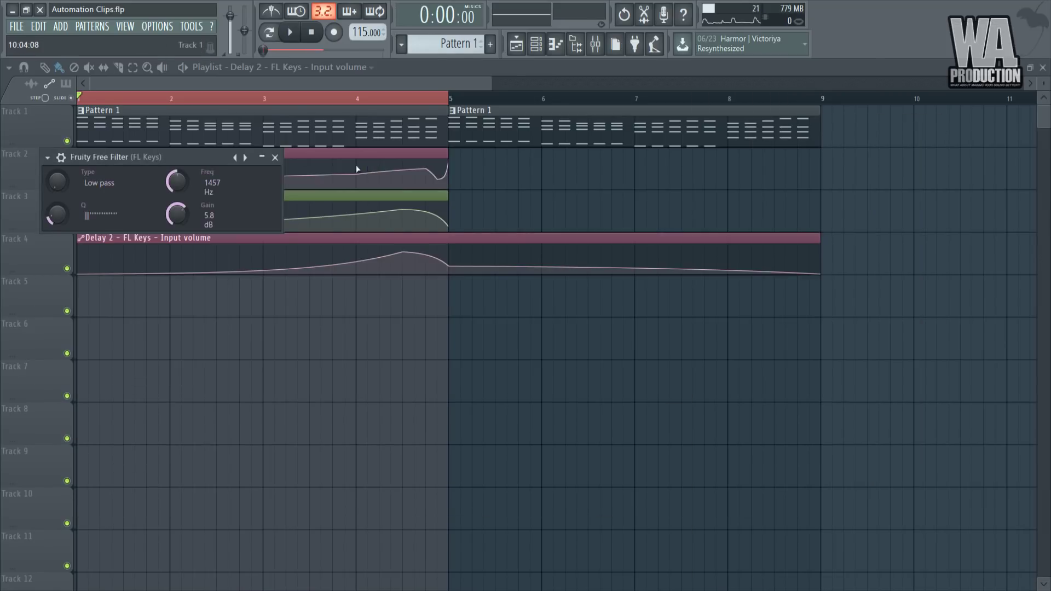
pyautogui.moveTo(194, 156); pyautogui.dragTo(718, 183)
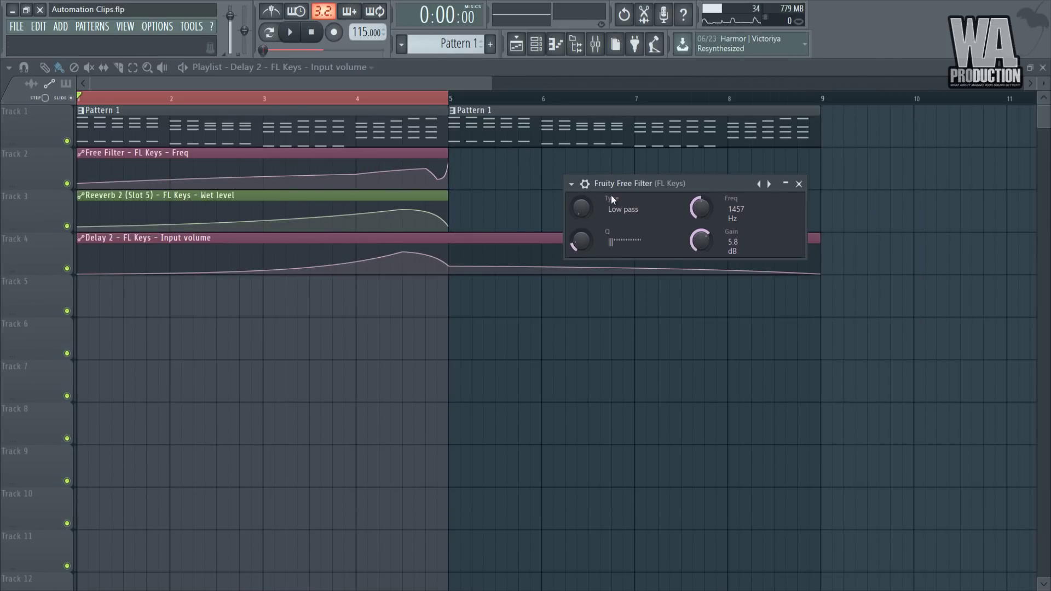
# Switch the filter to High pass and sweep its frequency down to about 10 Hz.
pyautogui.moveTo(583, 212)
pyautogui.mouseDown()
pyautogui.moveTo(607, 104)
pyautogui.moveTo(601, 215)
pyautogui.mouseUp()
pyautogui.press('space')
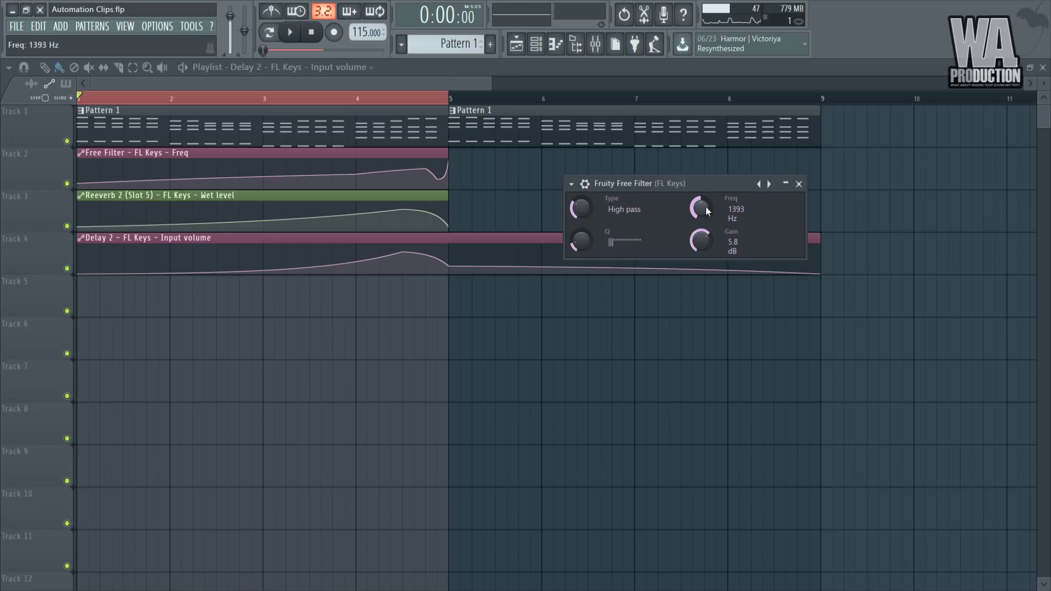
pyautogui.press('space')
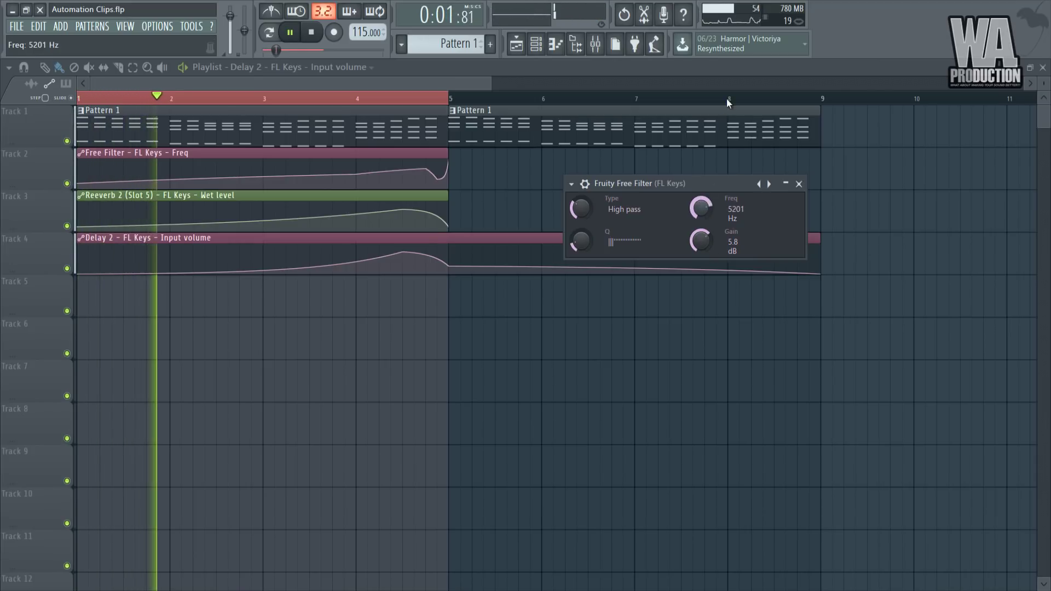
pyautogui.press('space')
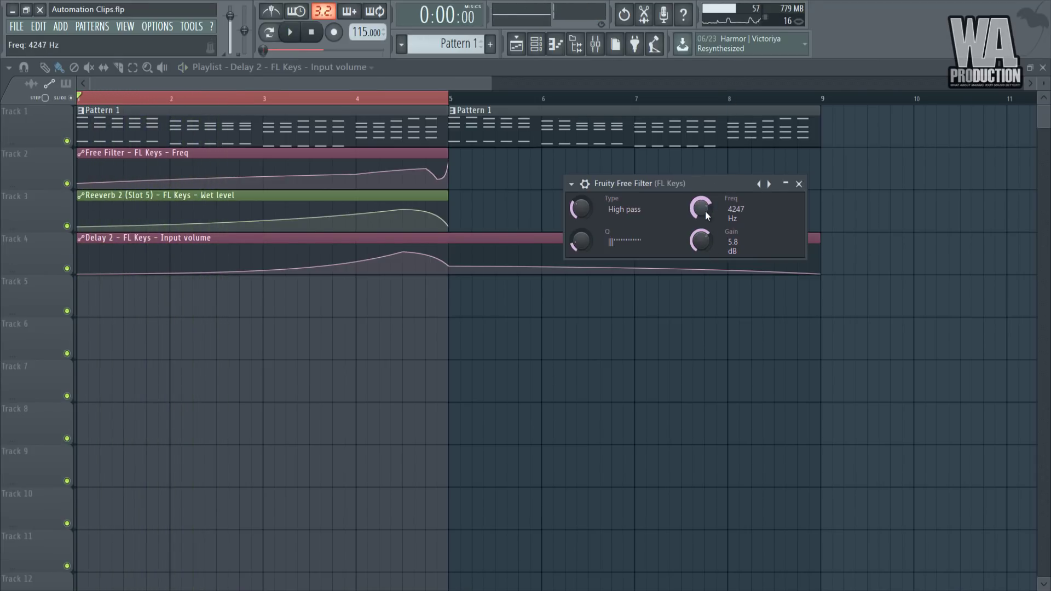
pyautogui.moveTo(706, 212); pyautogui.dragTo(698, 274)
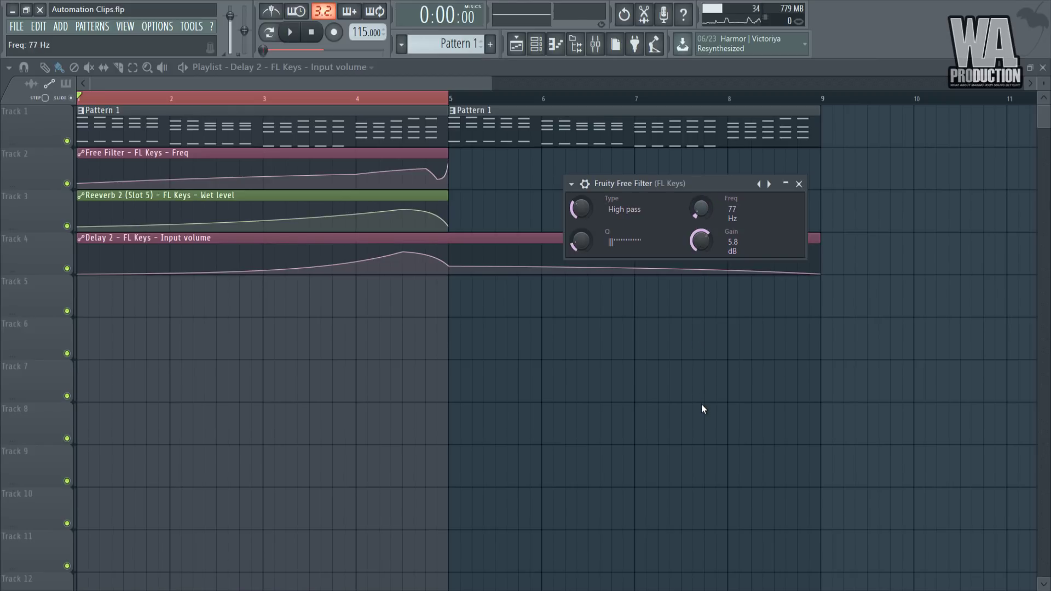
pyautogui.moveTo(704, 409); pyautogui.dragTo(704, 416)
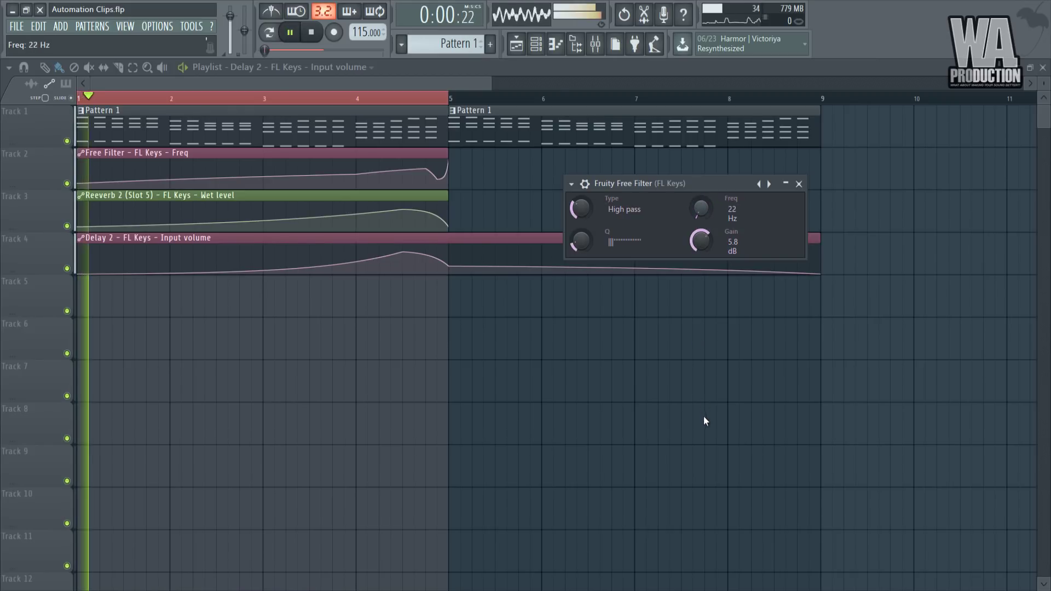
pyautogui.rightClick(702, 207)
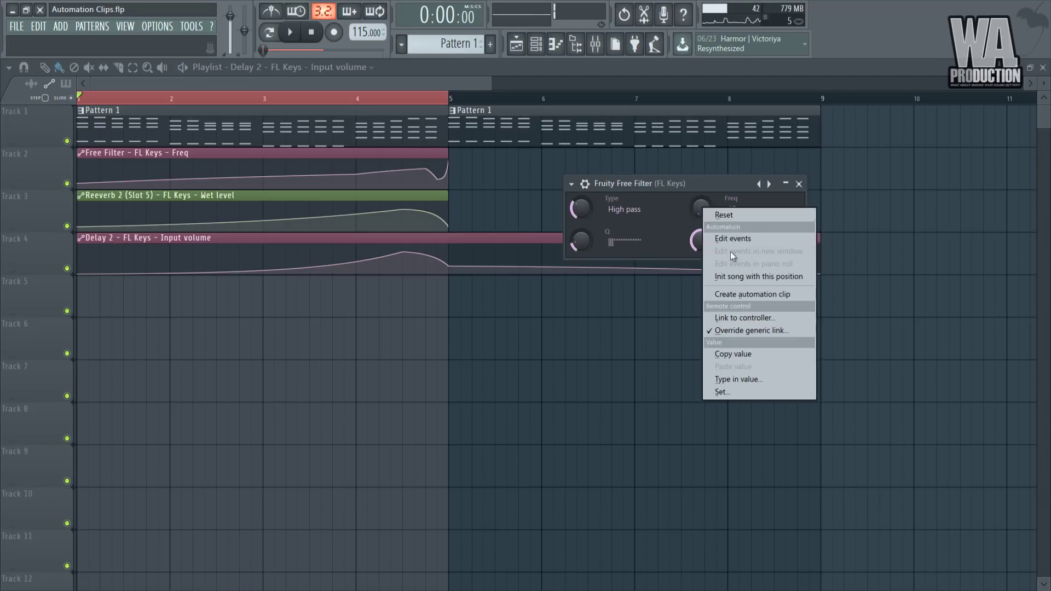
# Create the Slot 7 Freq automation clip on Track 5, flat then rising near bar 5.
pyautogui.click(734, 297)
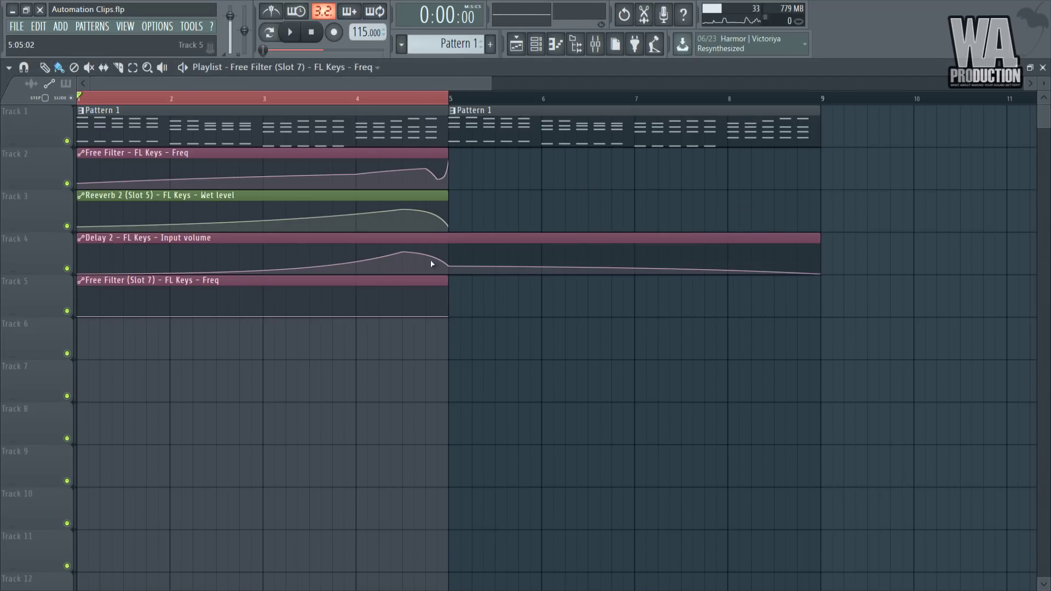
pyautogui.rightClick(403, 315)
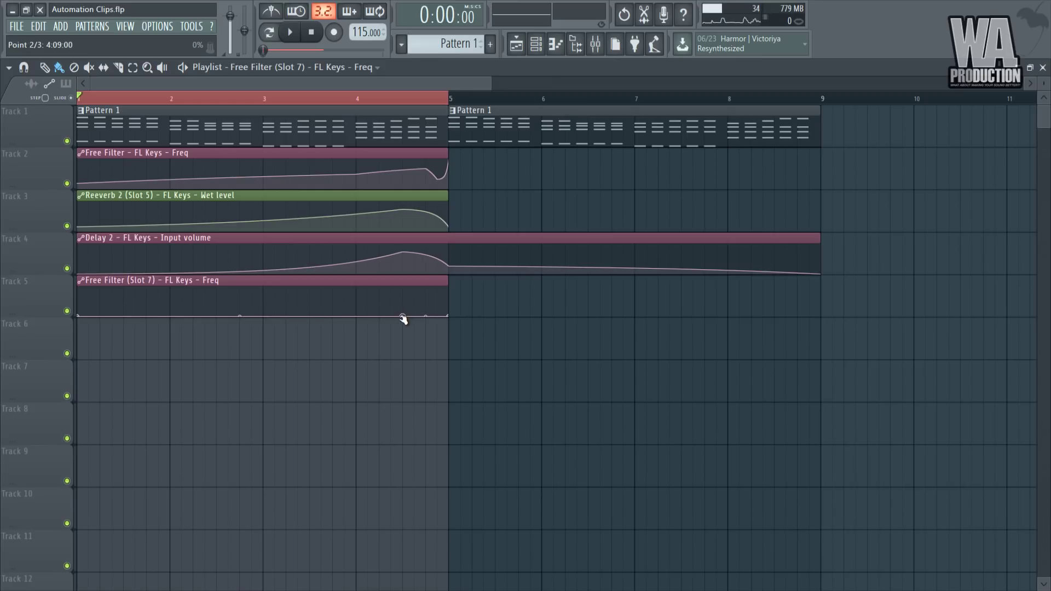
pyautogui.moveTo(402, 320); pyautogui.dragTo(363, 318)
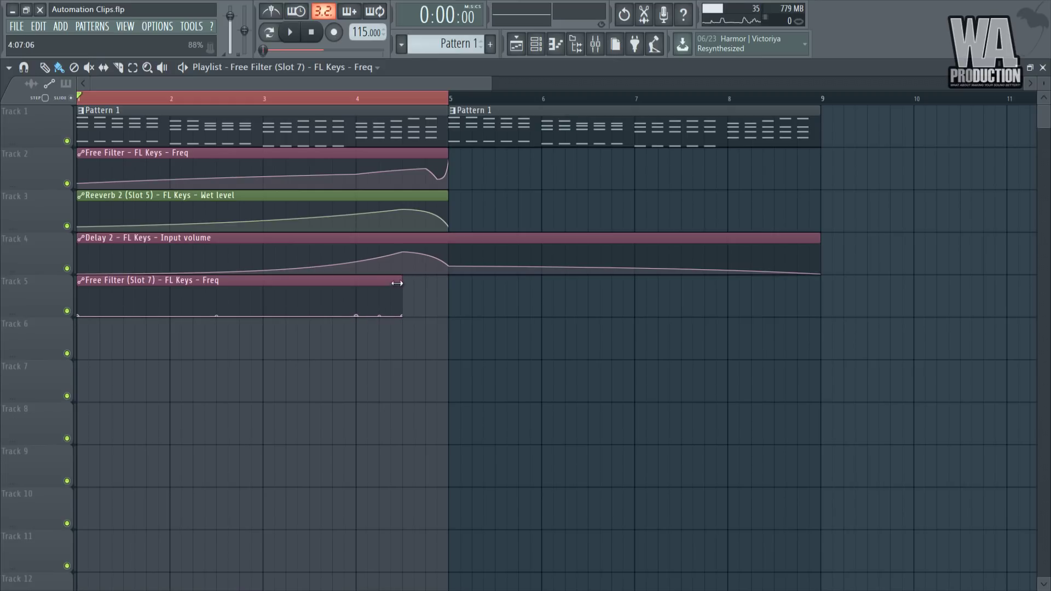
pyautogui.moveTo(397, 283); pyautogui.dragTo(459, 283)
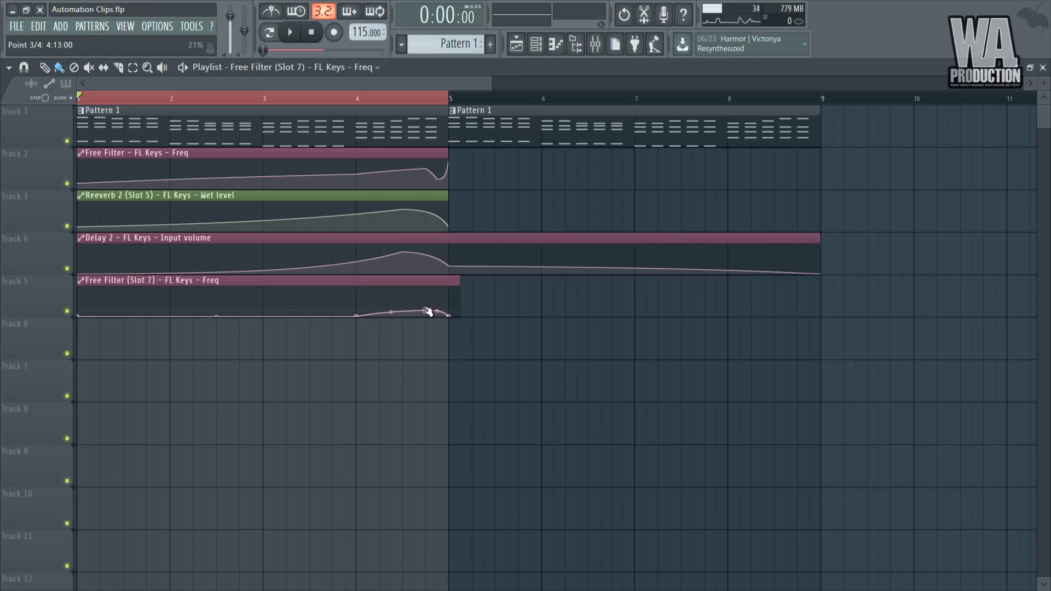
pyautogui.press('space')
pyautogui.moveTo(427, 311); pyautogui.dragTo(427, 308)
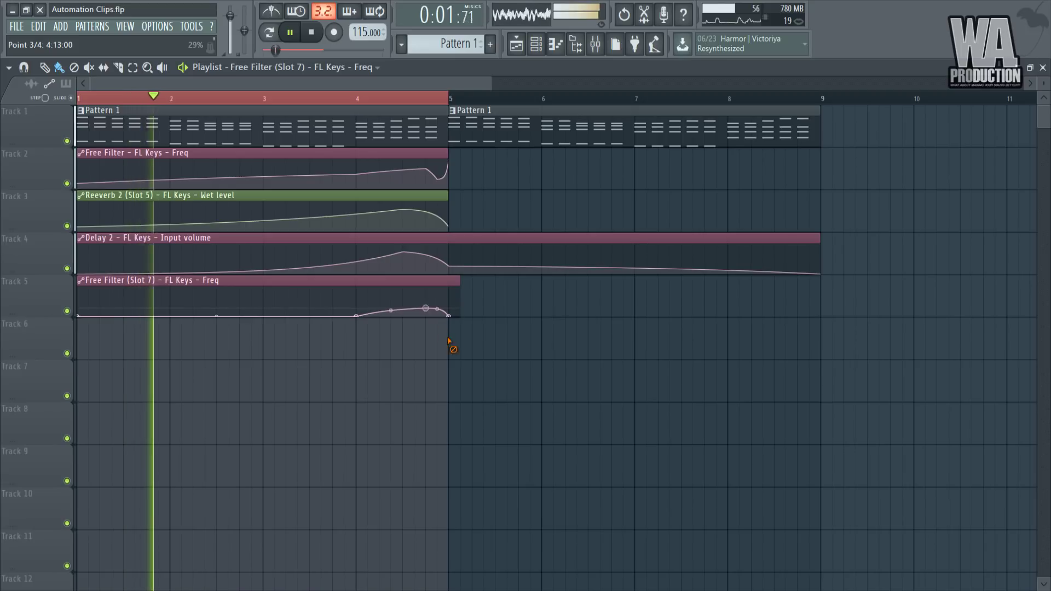
# Clear the bars 1–5 selection during playback, then stop the song.
pyautogui.hotkey('ctrl', 'd')
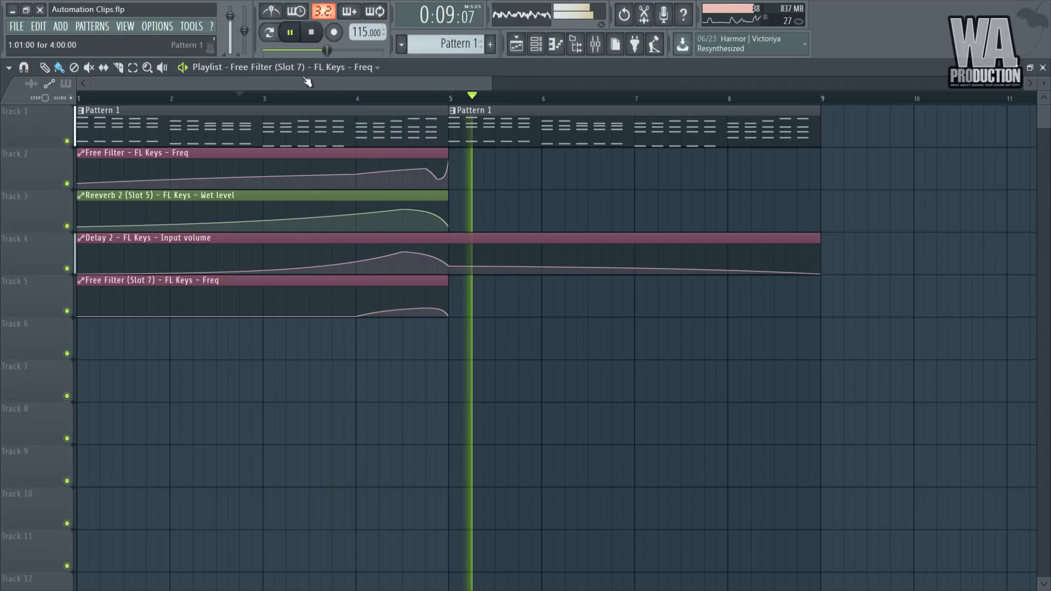
pyautogui.click(311, 31)
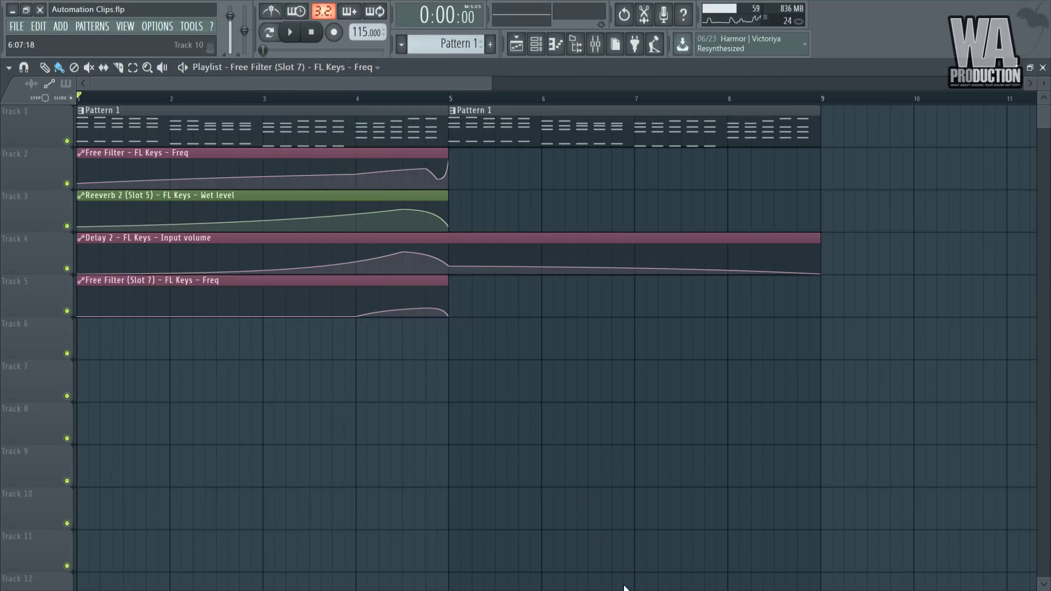